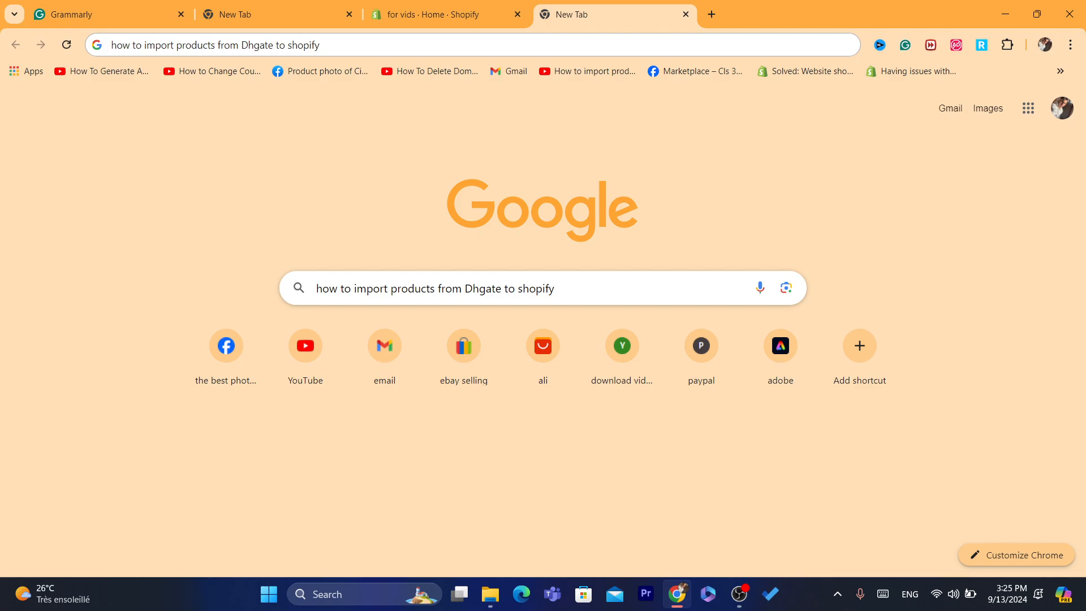
# Open shopify.com in a new browser tab and log in to the store's admin
pyautogui.hotkey('ctrl', 't')
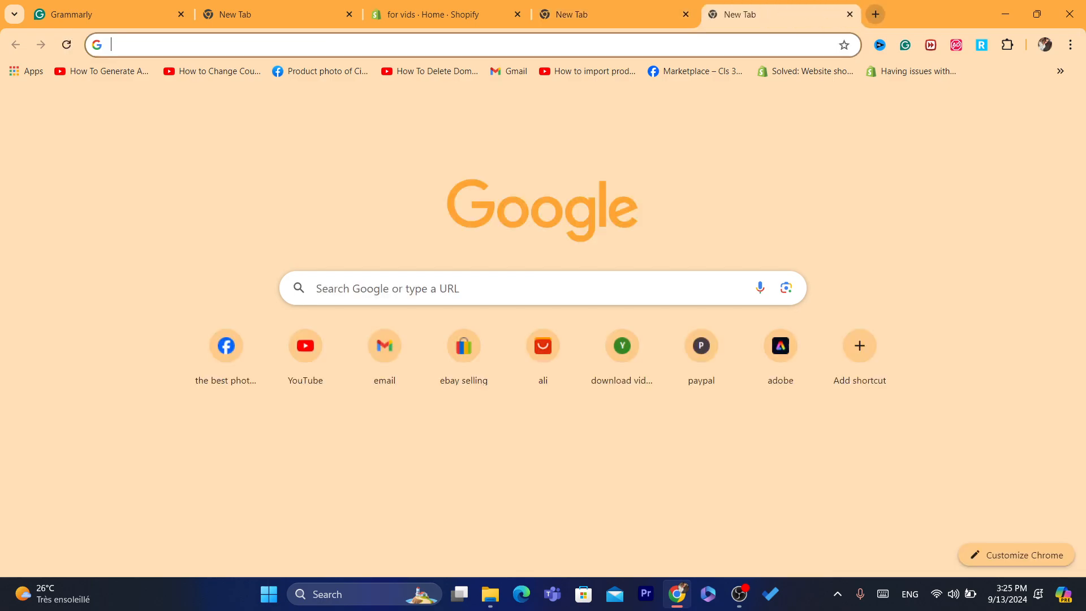
pyautogui.write('sh')
pyautogui.press('Return')
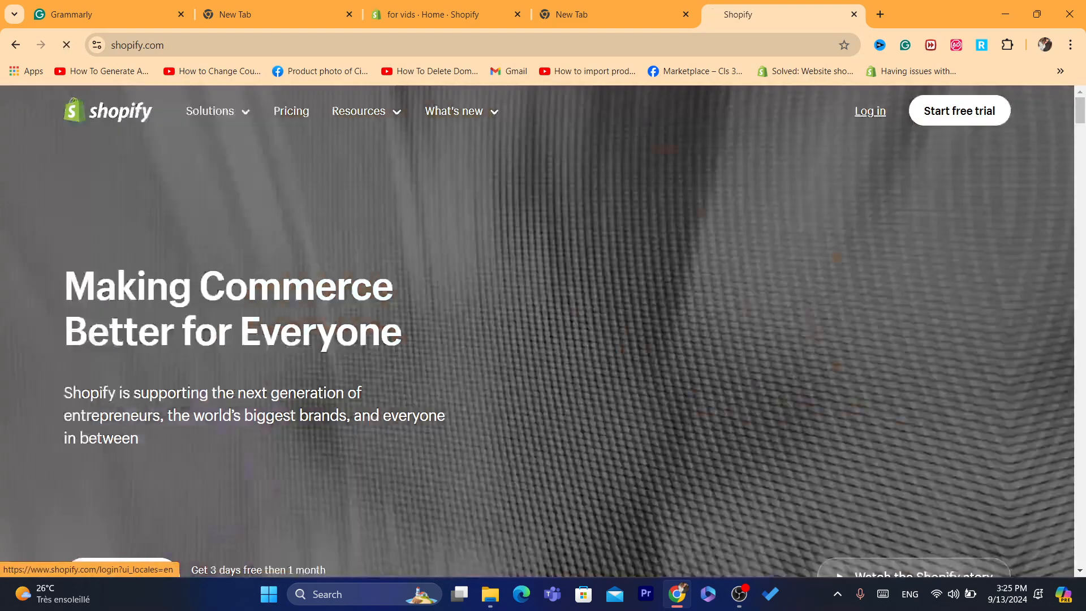
pyautogui.click(870, 112)
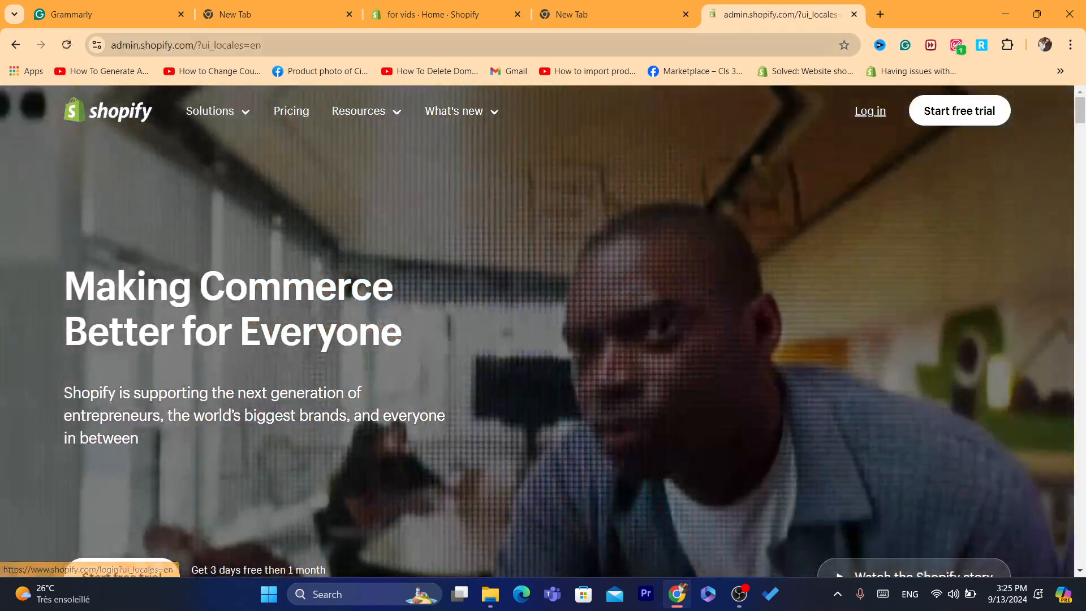
pyautogui.click(385, 45)
pyautogui.click(385, 44)
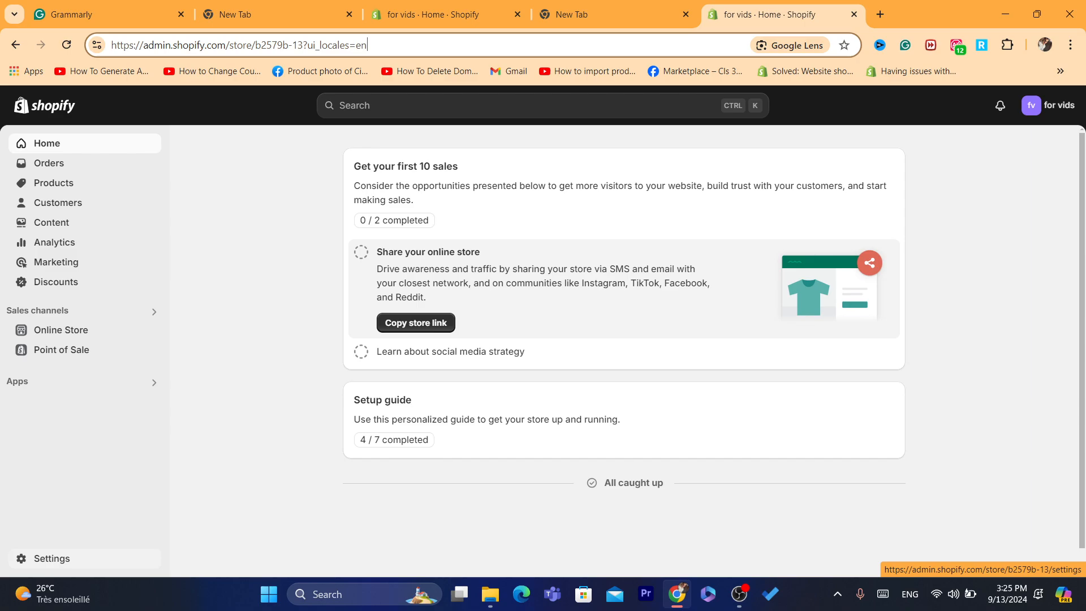
# Go to the store's Apps and sales channels settings and open the Shopify App Store from there
pyautogui.click(52, 558)
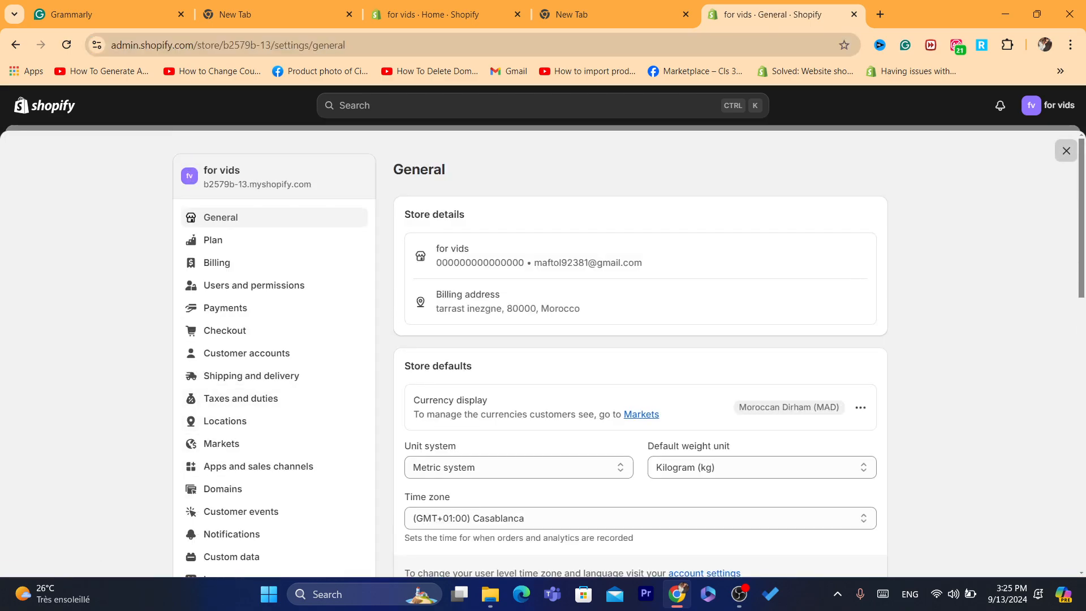
pyautogui.click(1066, 150)
pyautogui.click(52, 558)
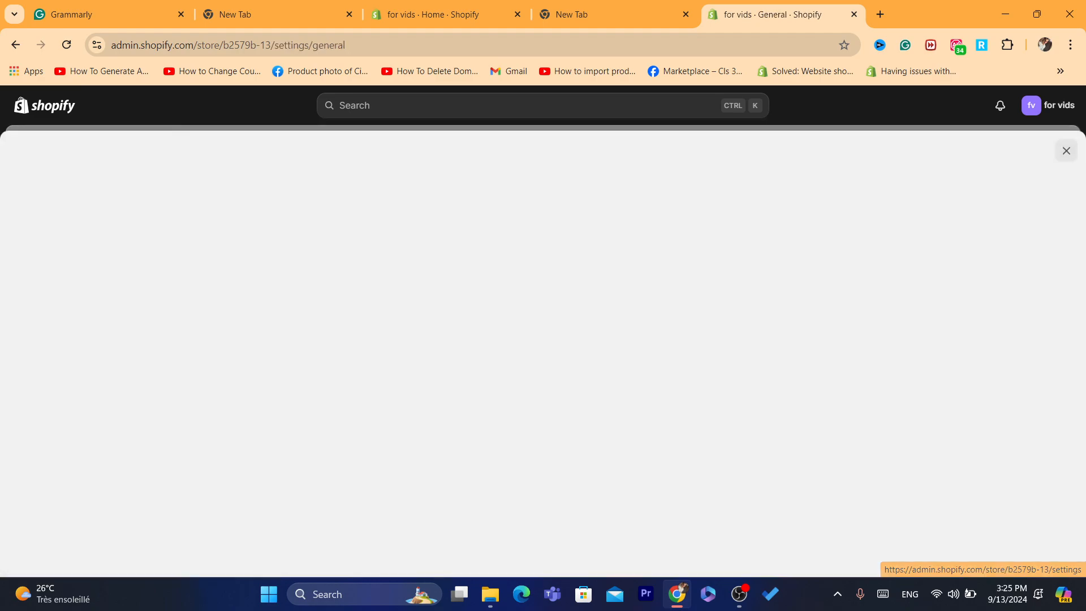
pyautogui.click(249, 467)
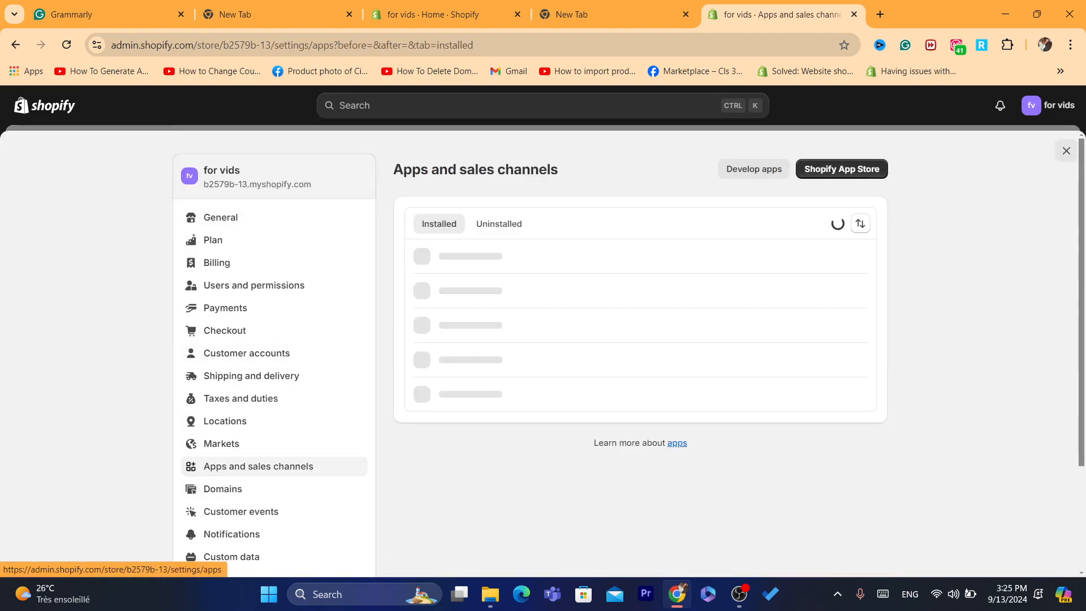
pyautogui.click(449, 255)
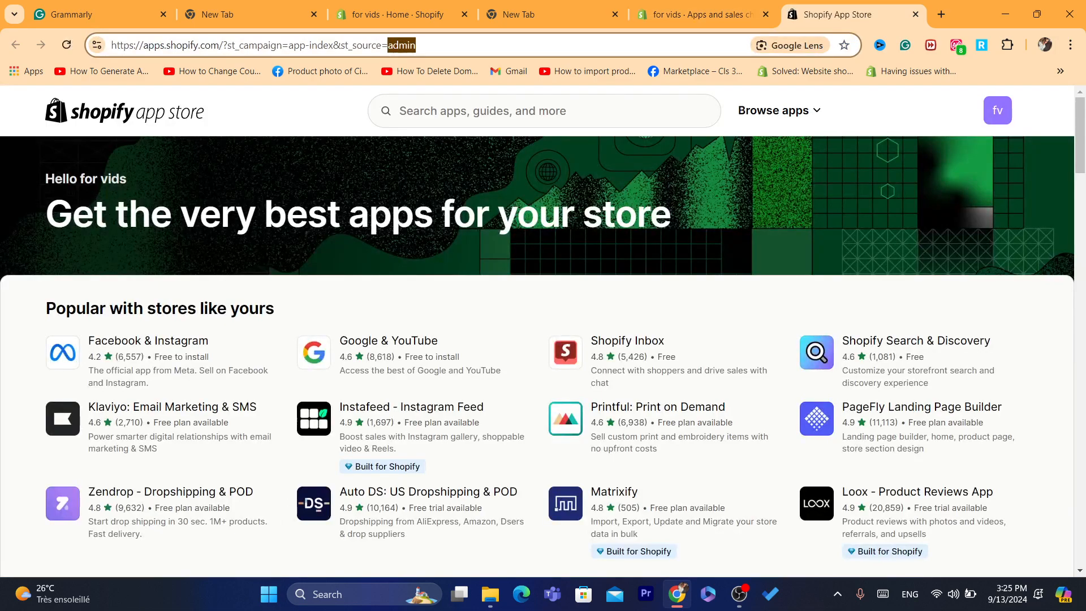
# Search the Shopify App Store for importify
pyautogui.click(481, 111)
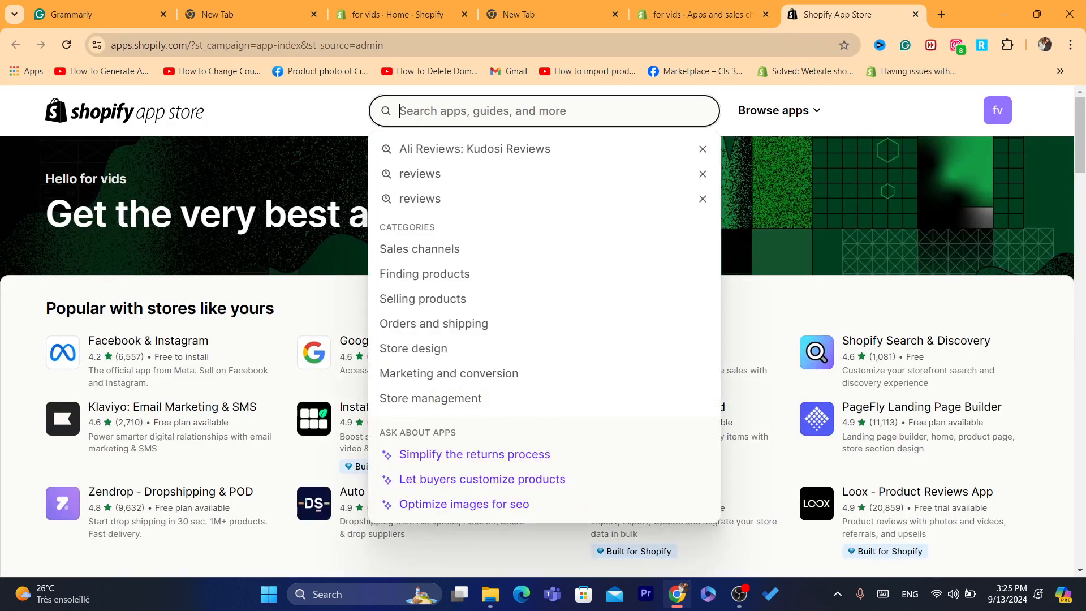
pyautogui.write('i')
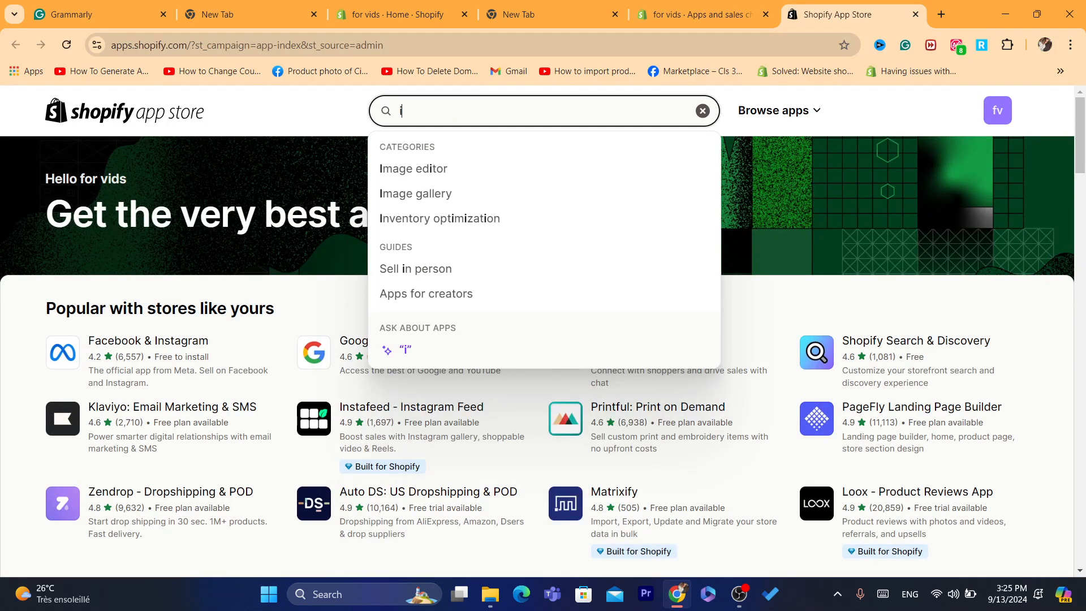
pyautogui.write('mport')
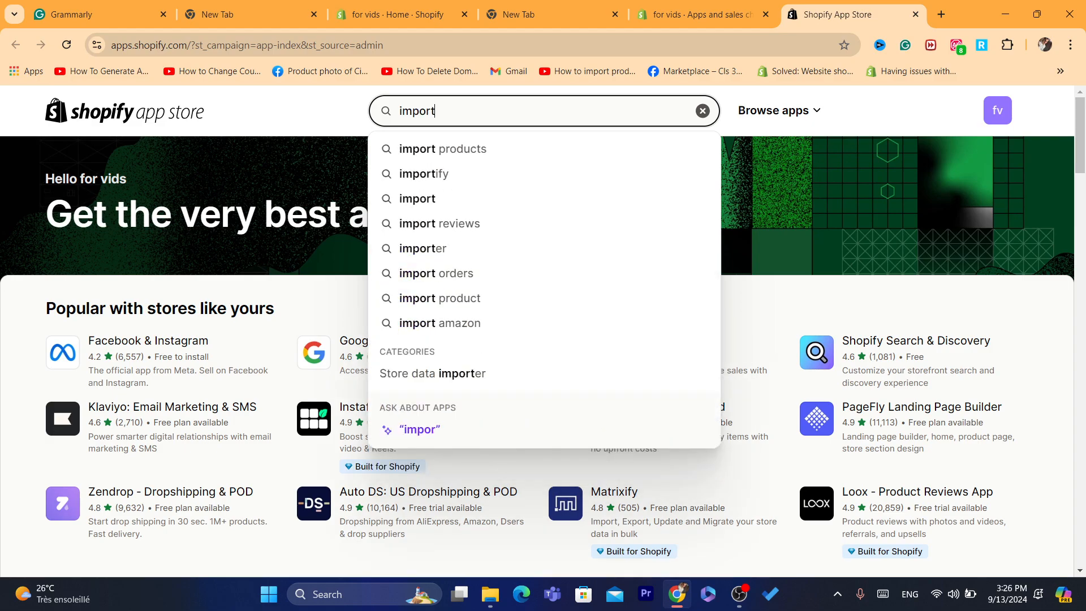
pyautogui.write('if')
pyautogui.press('Down')
pyautogui.press('Return')
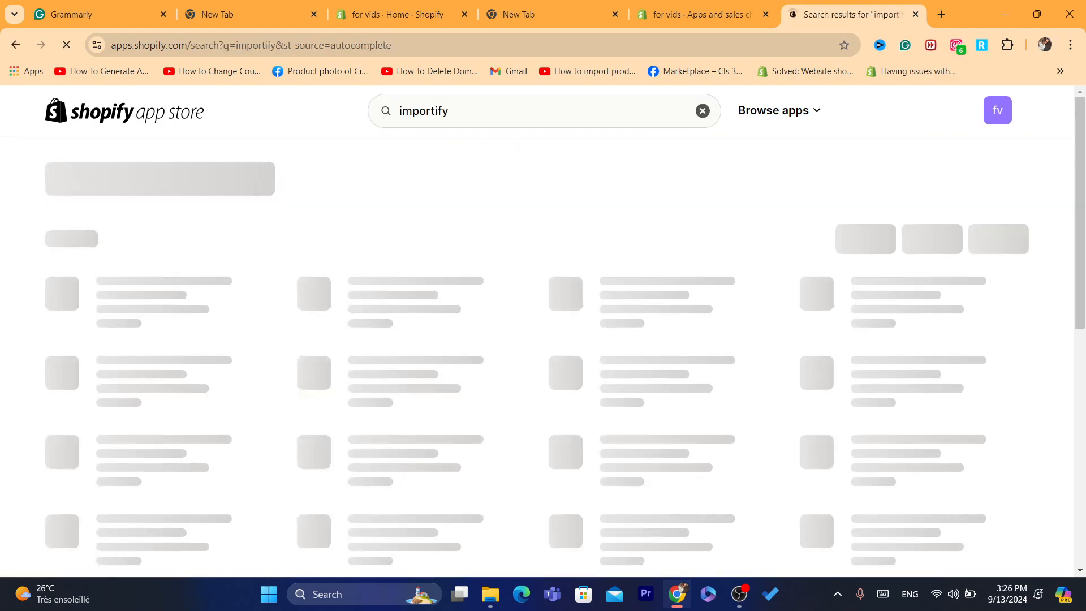
pyautogui.hotkey('ctrl', 'l')
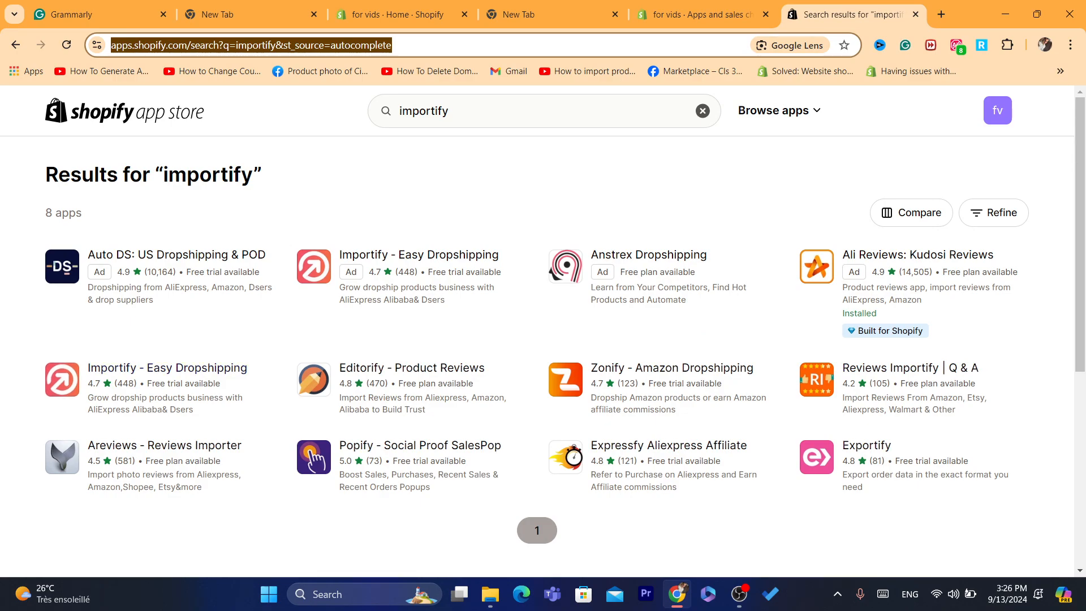
# Install the Importify - Easy Dropshipping app on the store and close the duplicate authorization tab
pyautogui.click(419, 254)
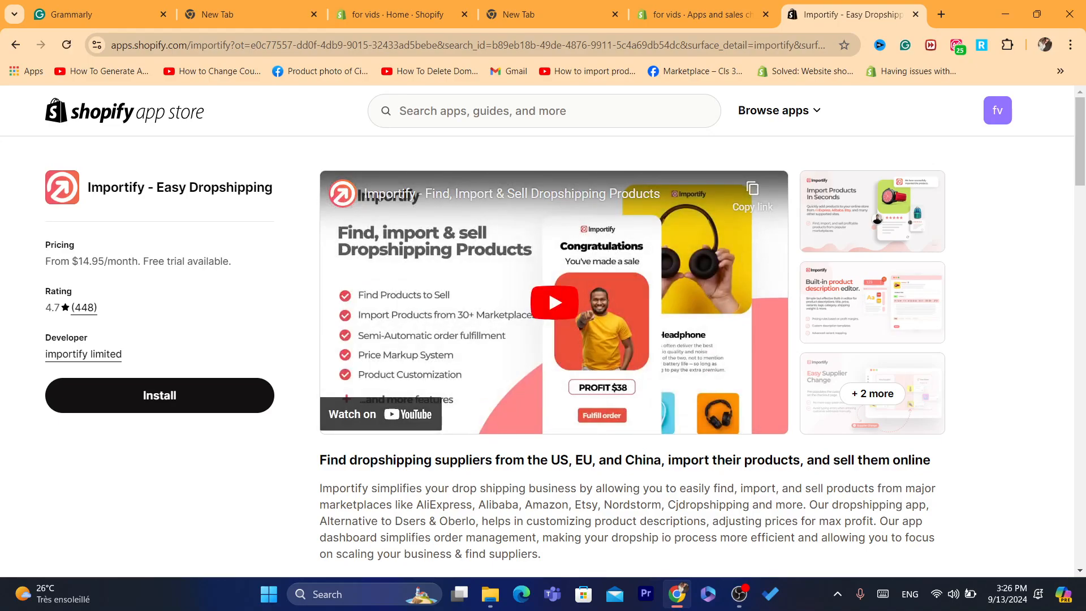
pyautogui.moveTo(90, 187); pyautogui.dragTo(219, 187)
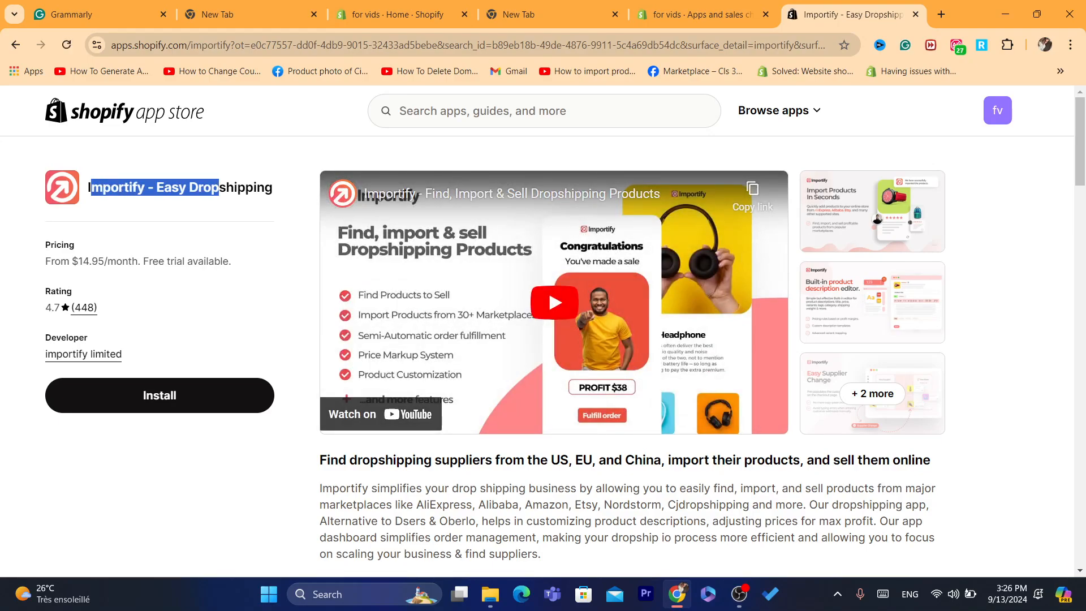
pyautogui.click(159, 395)
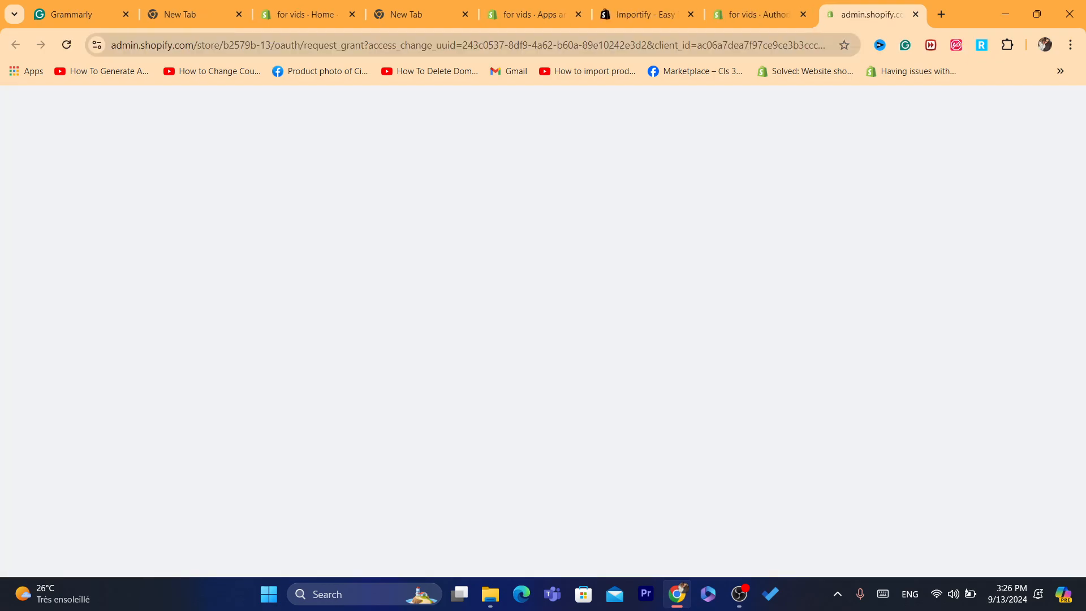
pyautogui.click(809, 417)
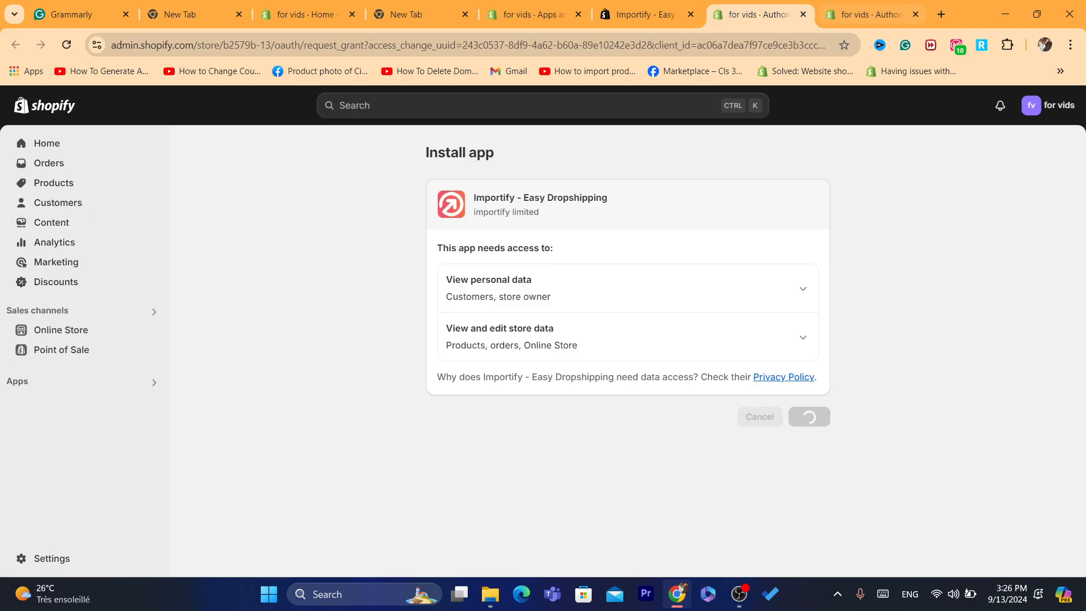
pyautogui.click(915, 14)
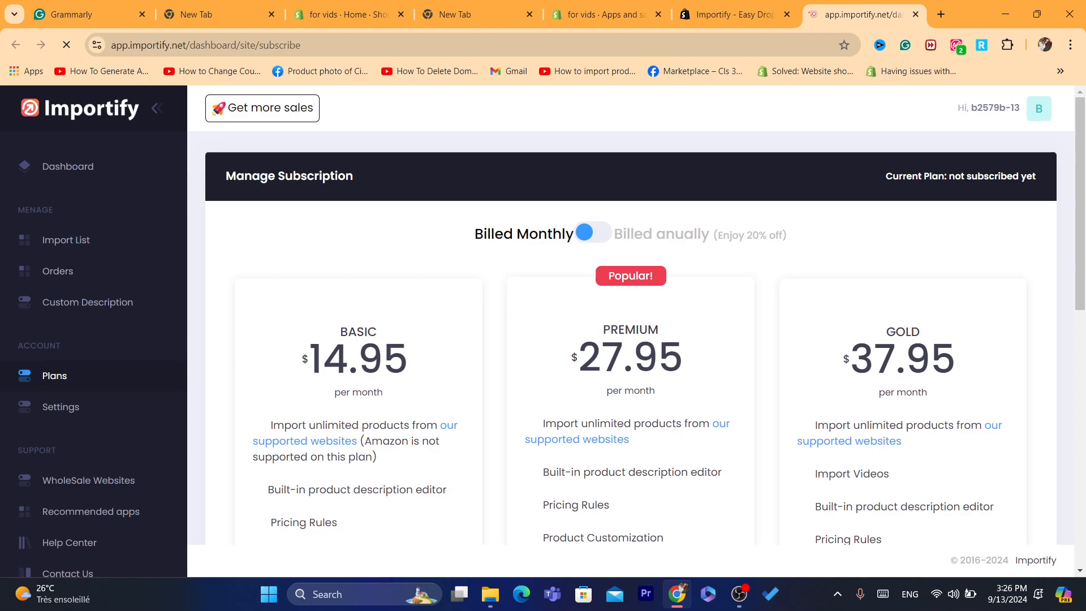
# Choose Importify's Basic plan at $14.95 per month and approve the subscription charge
pyautogui.scroll(-4, 630, 338)
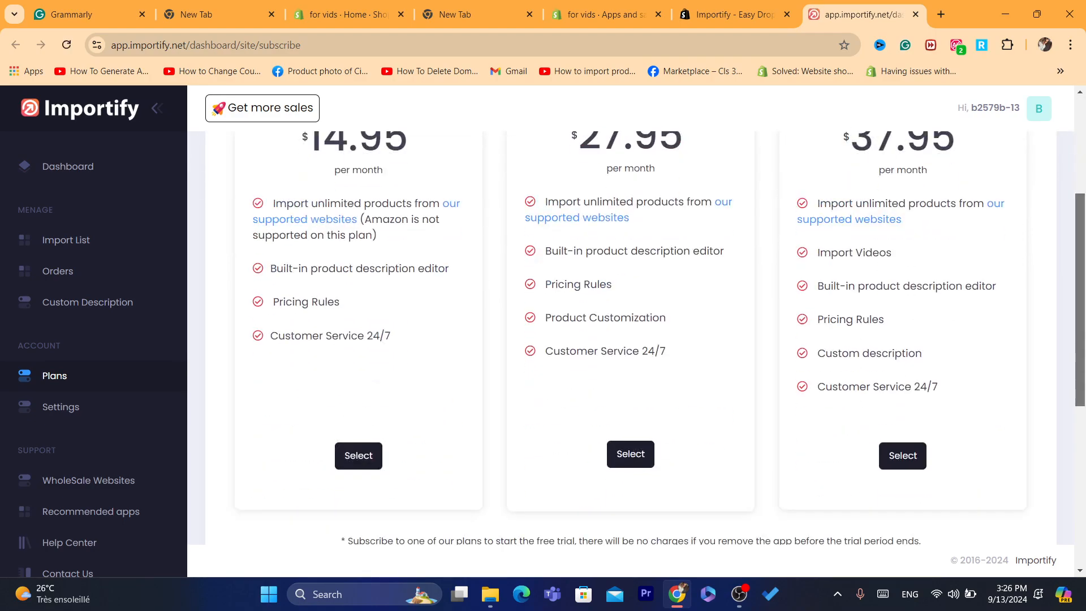
pyautogui.moveTo(310, 141); pyautogui.dragTo(416, 268)
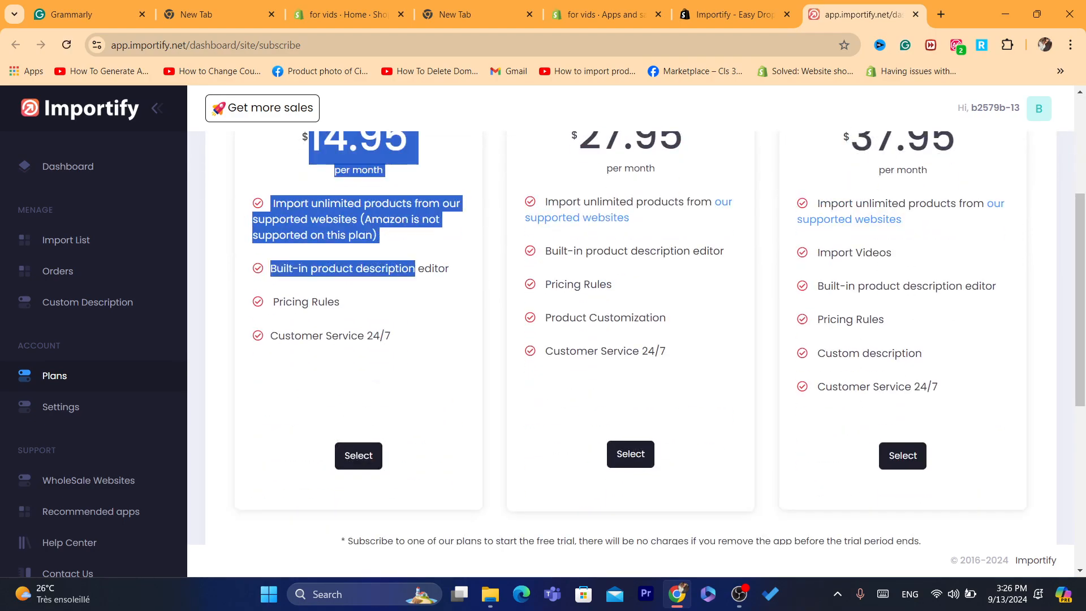
pyautogui.click(415, 269)
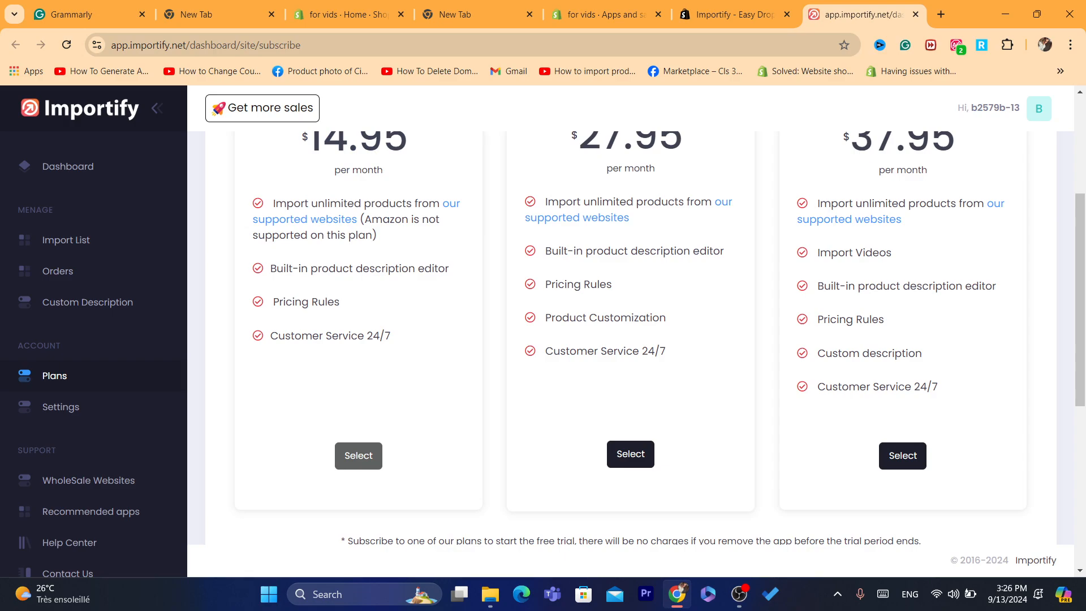
pyautogui.click(358, 455)
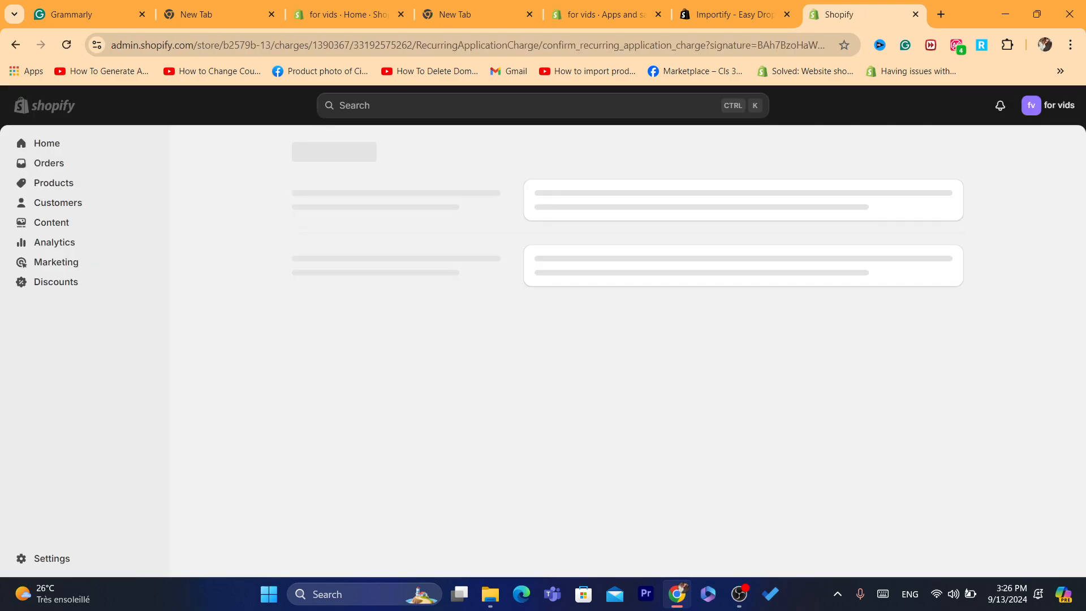
pyautogui.click(853, 347)
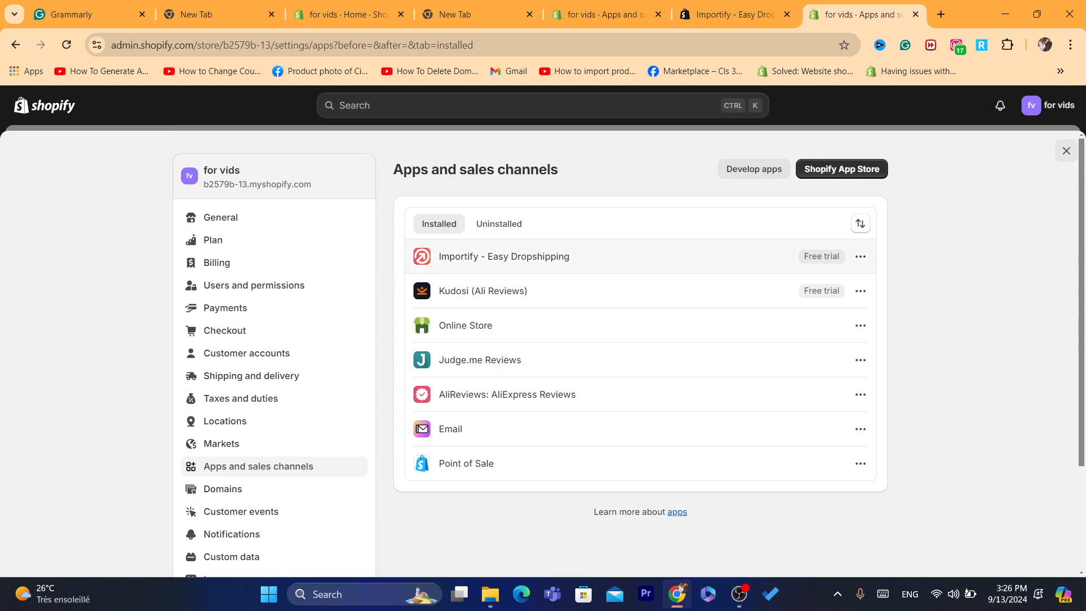
# Reopen Importify from the installed apps and try again to subscribe to the Basic plan at $14.95 per month
pyautogui.click(504, 256)
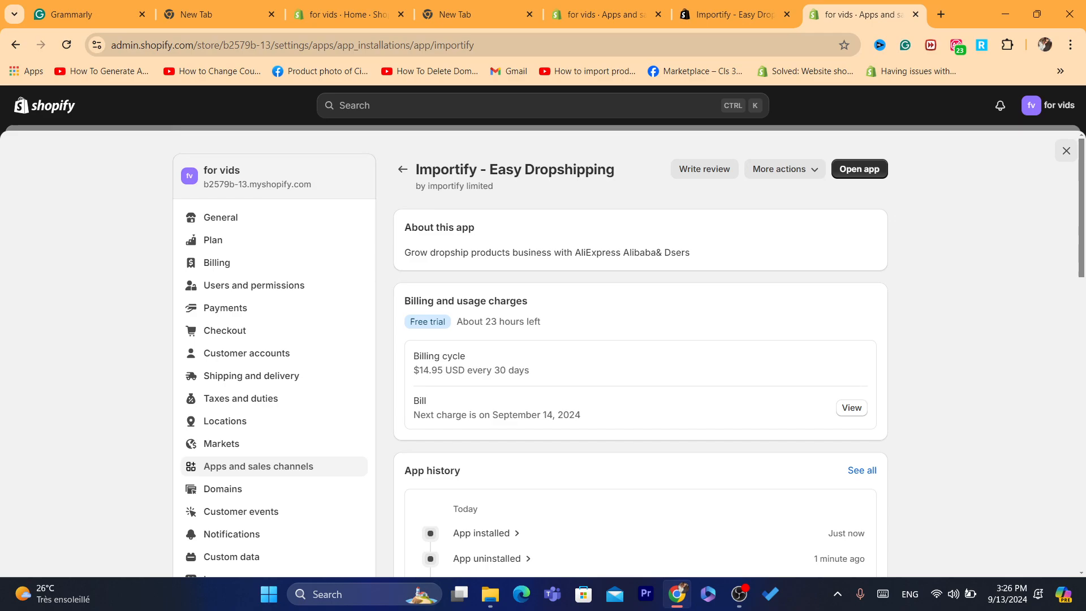
pyautogui.click(860, 168)
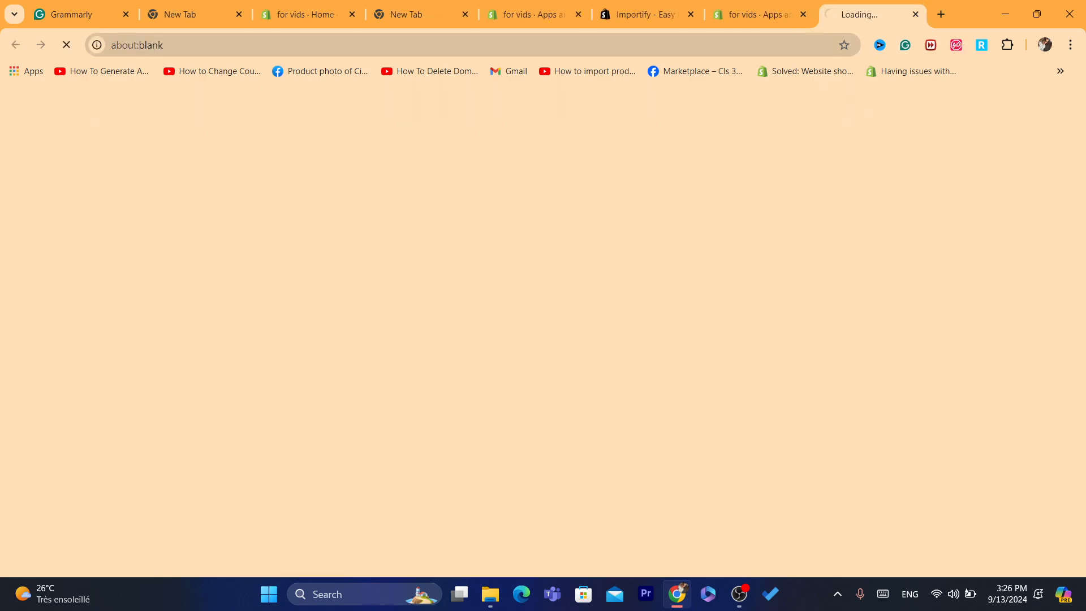
pyautogui.doubleClick(804, 45)
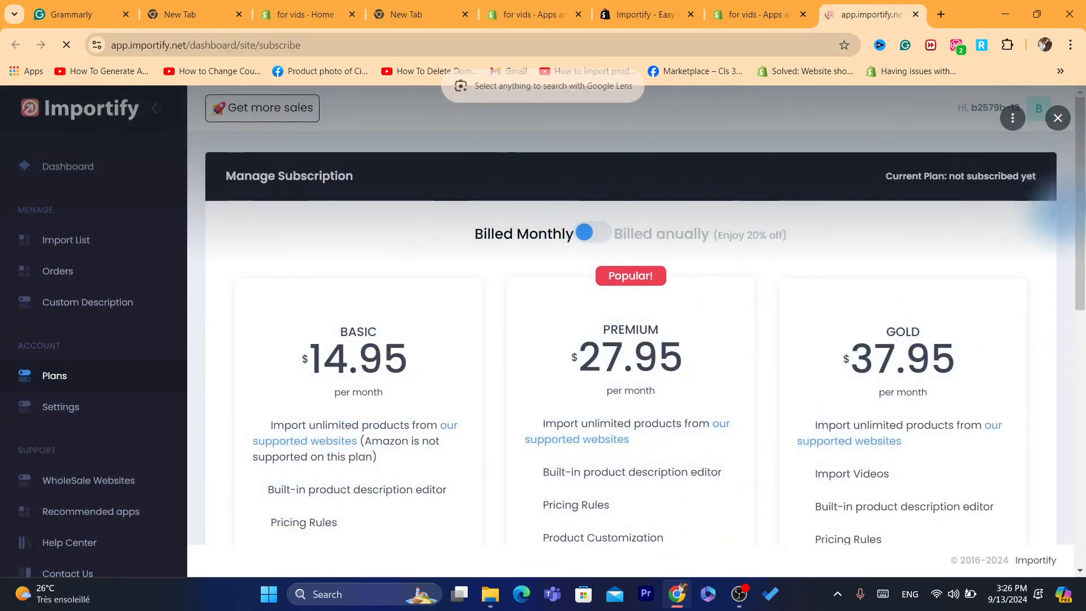
pyautogui.moveTo(1081, 201); pyautogui.dragTo(1083, 211)
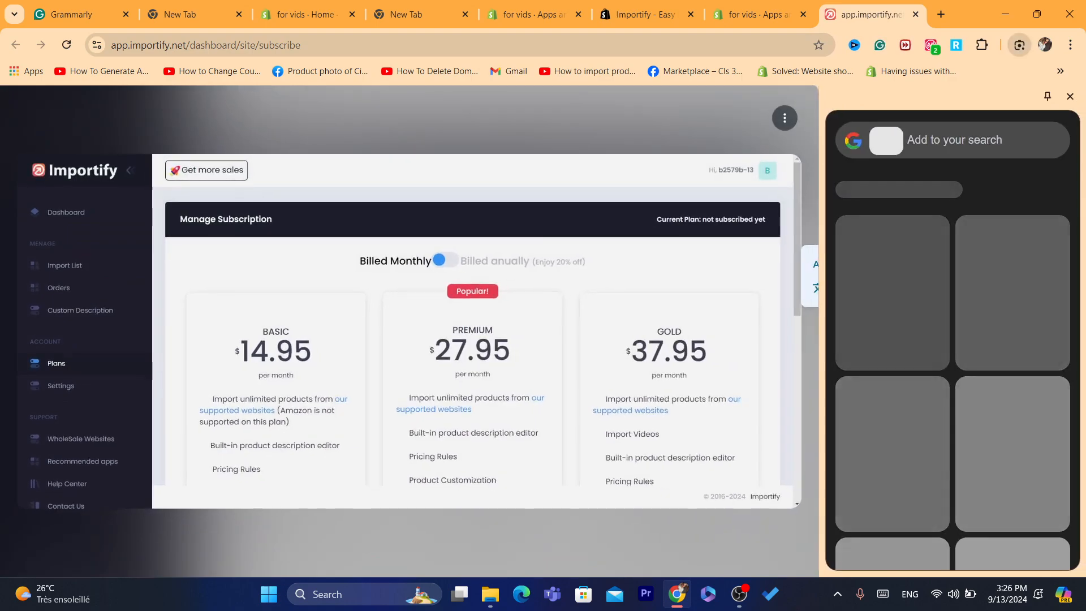
pyautogui.press('Escape')
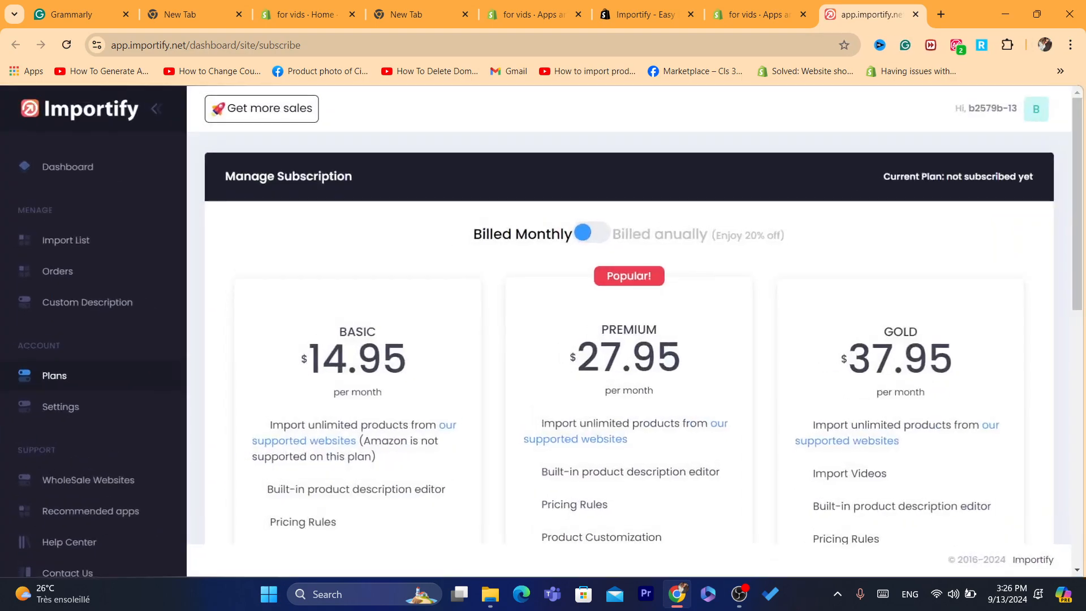
pyautogui.scroll(-5, 630, 334)
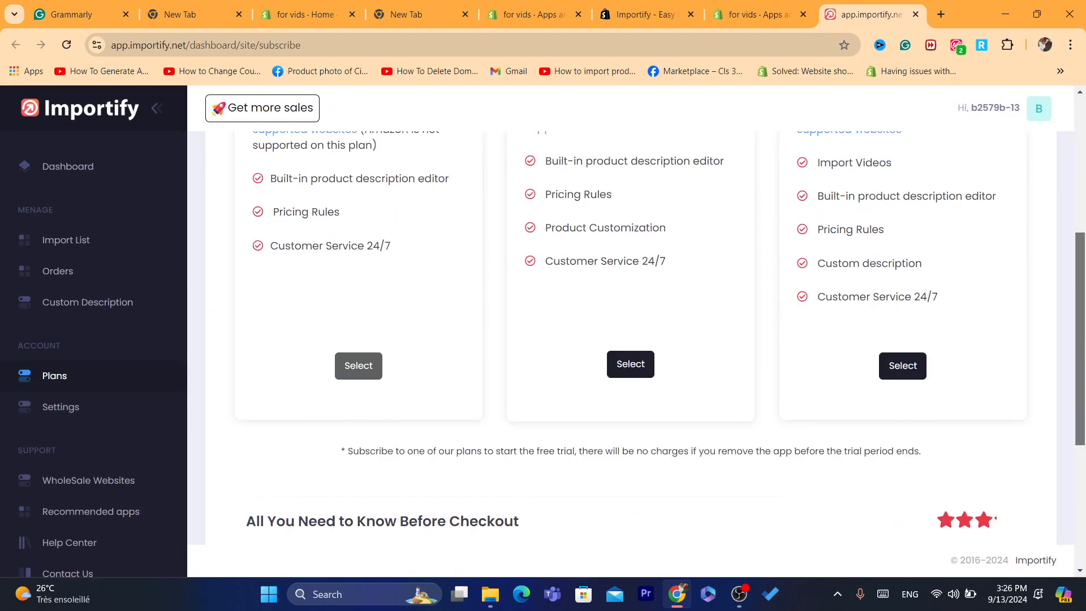
pyautogui.click(358, 365)
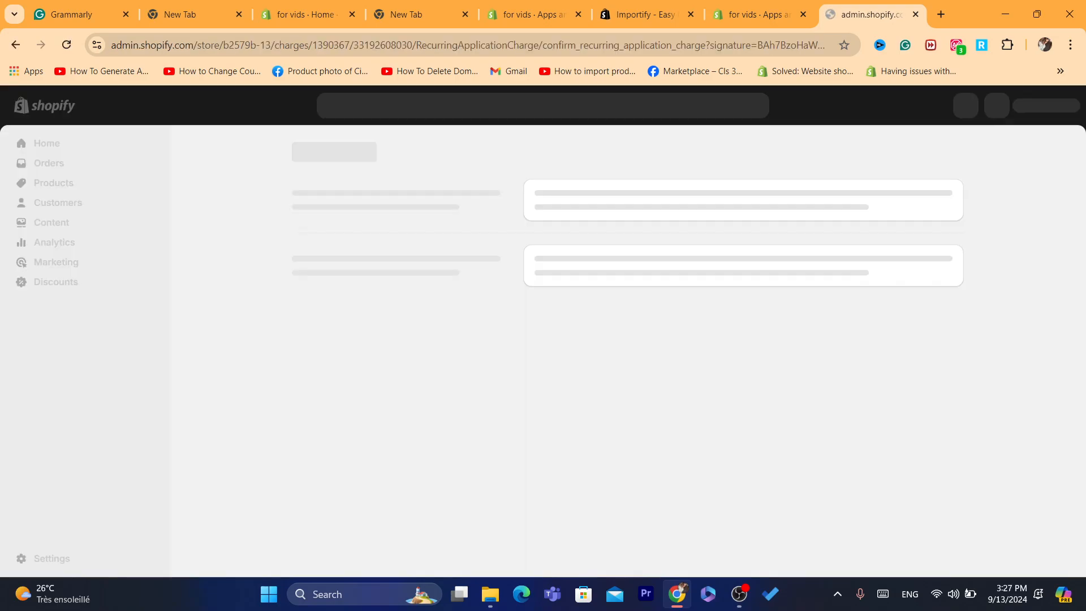
pyautogui.click(853, 347)
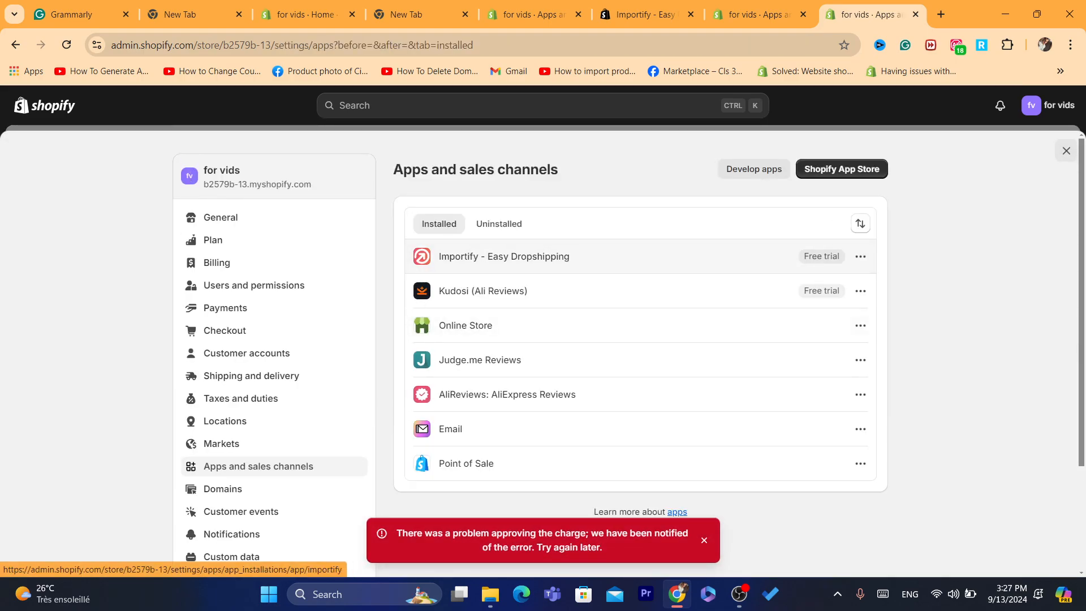
# Open Importify from the installed apps, choose the Premium plan at $27.95 per month and approve its subscription
pyautogui.click(504, 257)
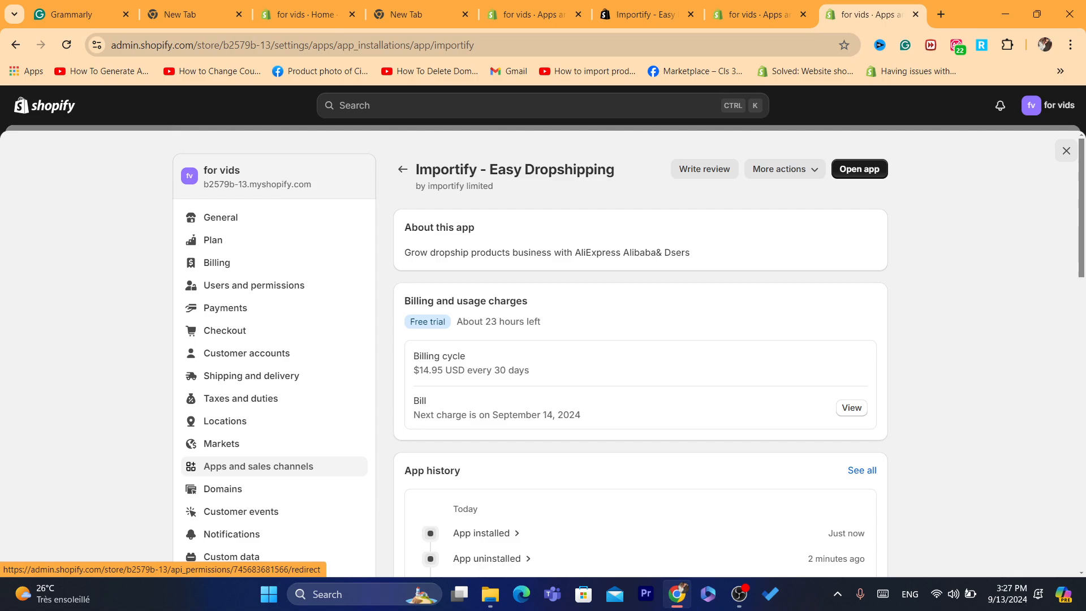
pyautogui.click(859, 169)
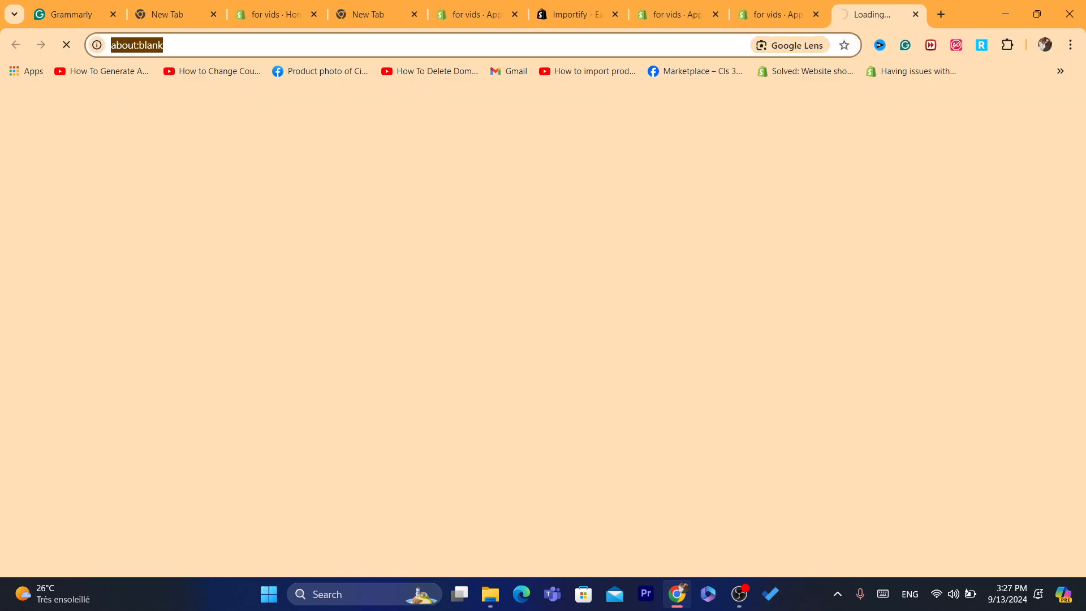
pyautogui.scroll(-10, 630, 340)
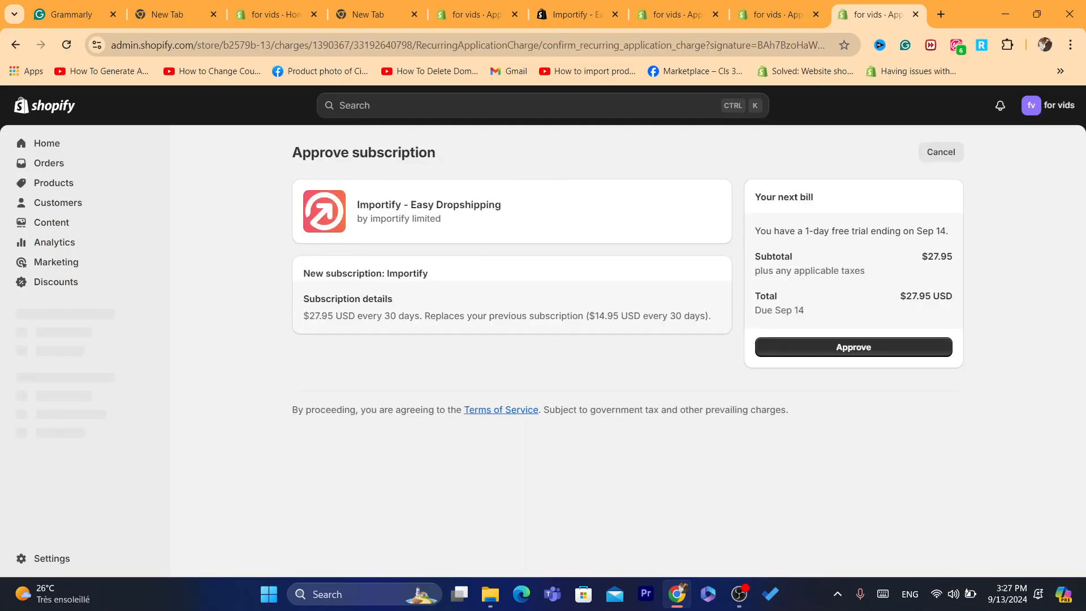
pyautogui.click(854, 346)
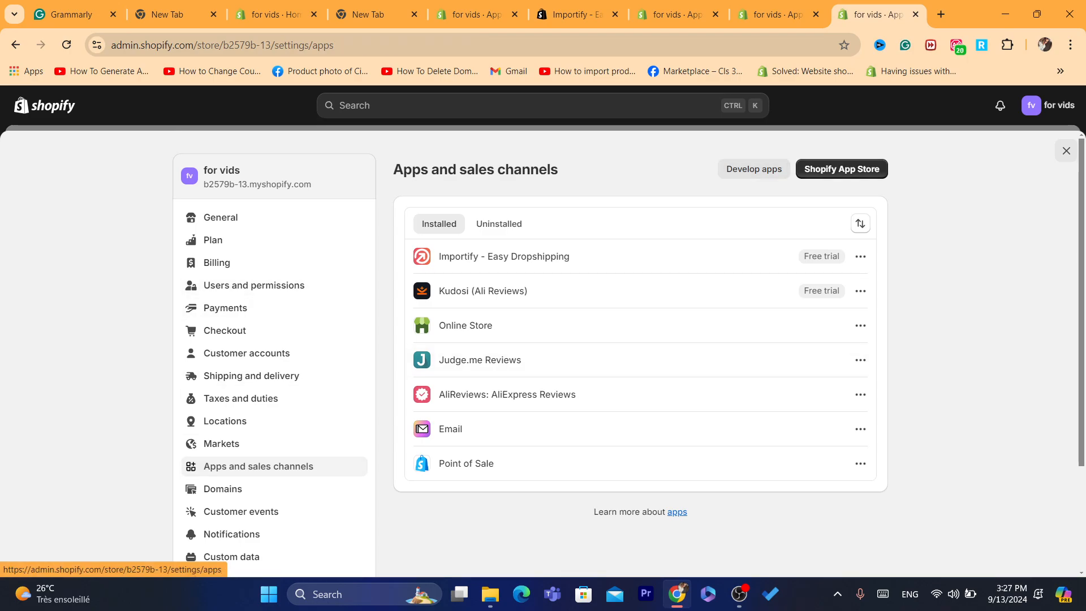
pyautogui.click(1066, 151)
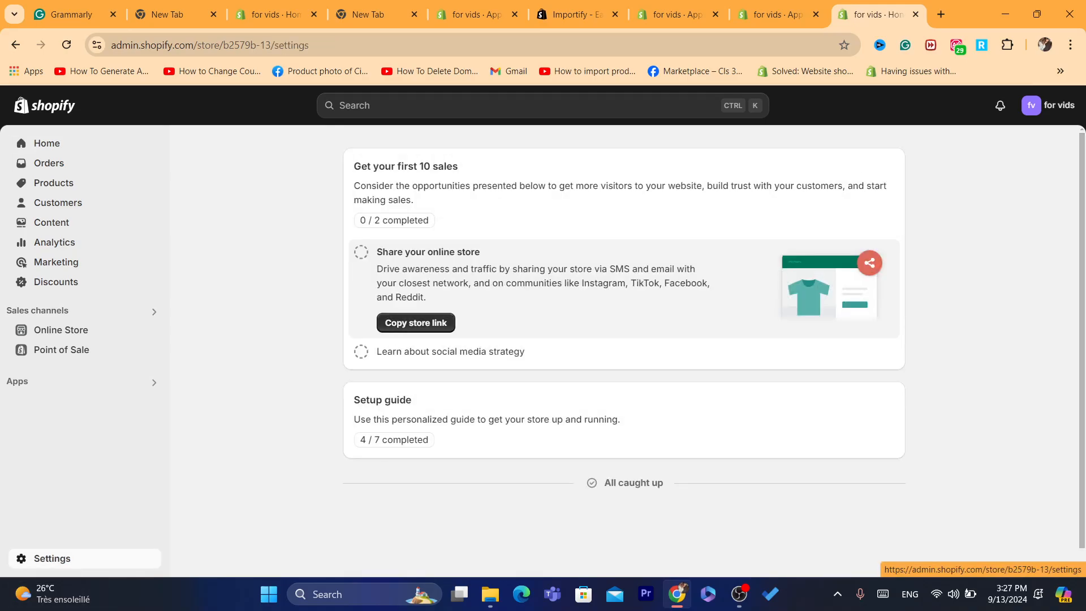
pyautogui.click(51, 558)
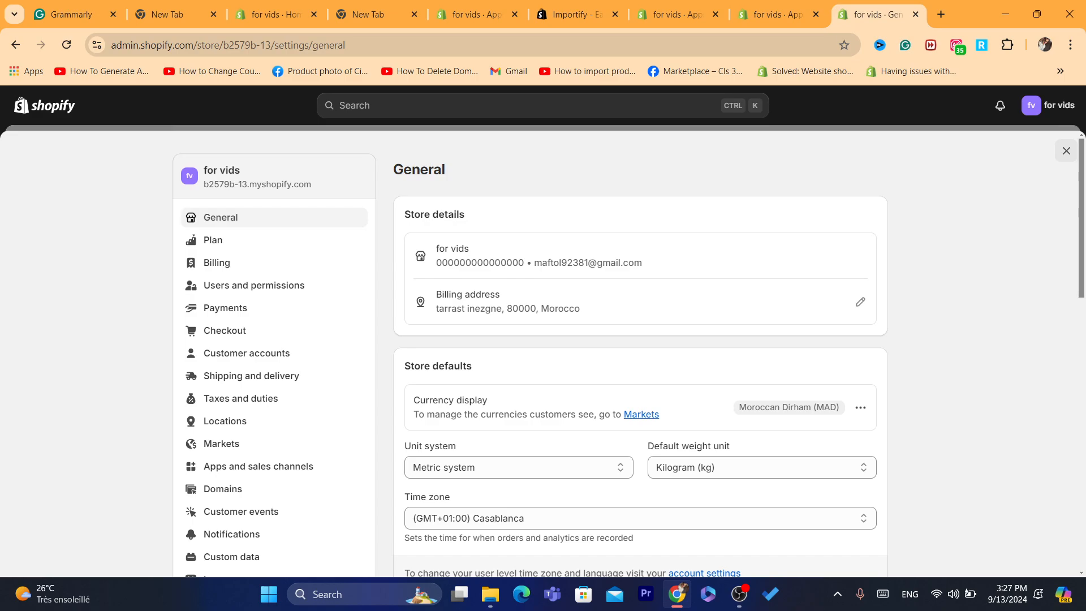
# Search the web for the Importify extension in a new tab and add Importify - Product Importer to Chrome
pyautogui.click(942, 14)
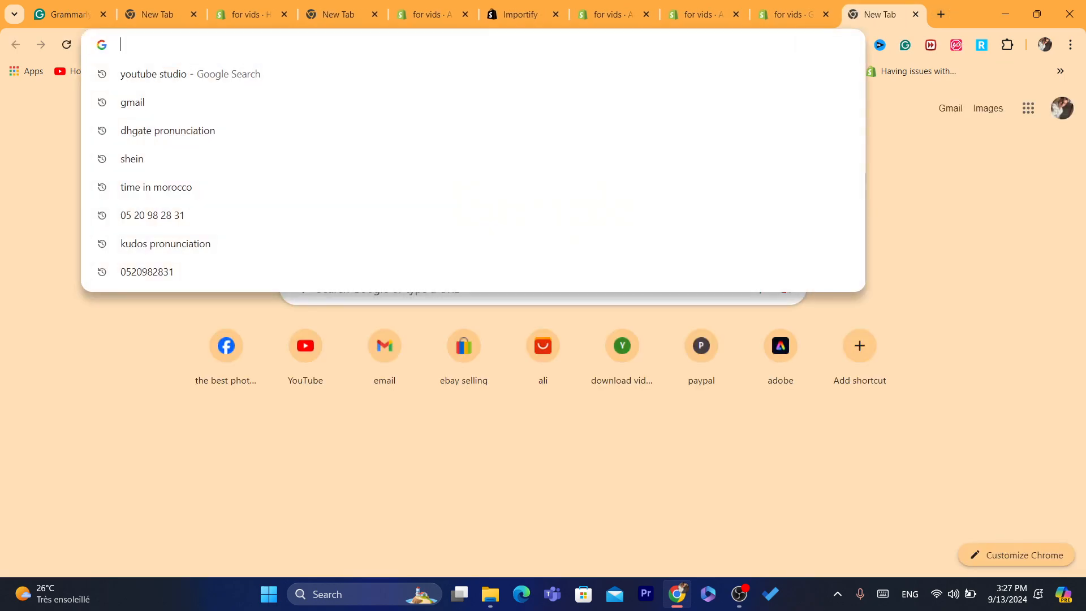
pyautogui.write('imp')
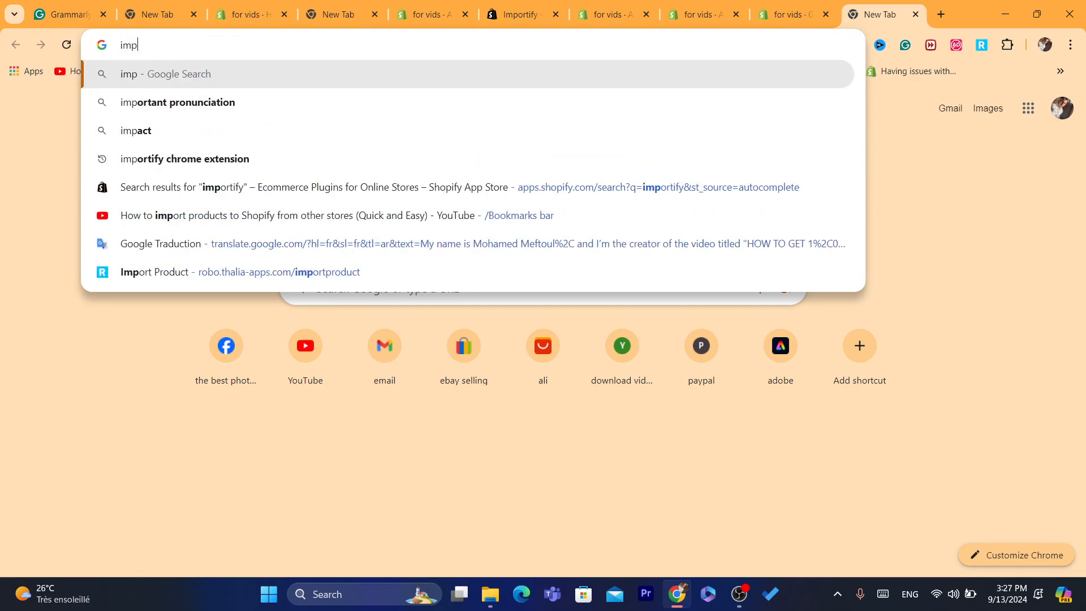
pyautogui.write('ortify ex')
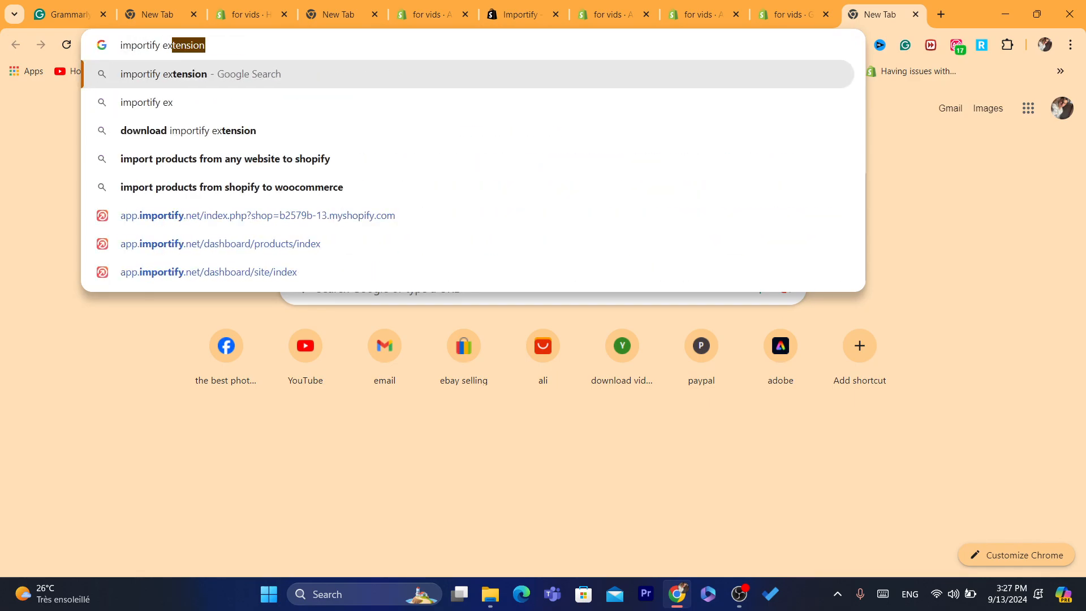
pyautogui.press('Return')
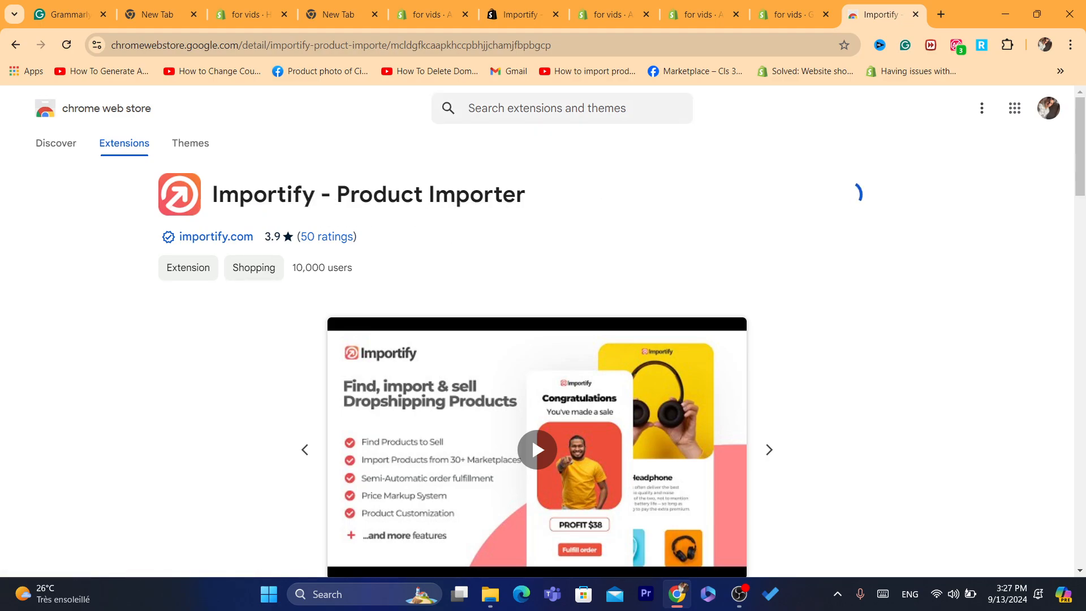
pyautogui.click(864, 194)
pyautogui.click(591, 189)
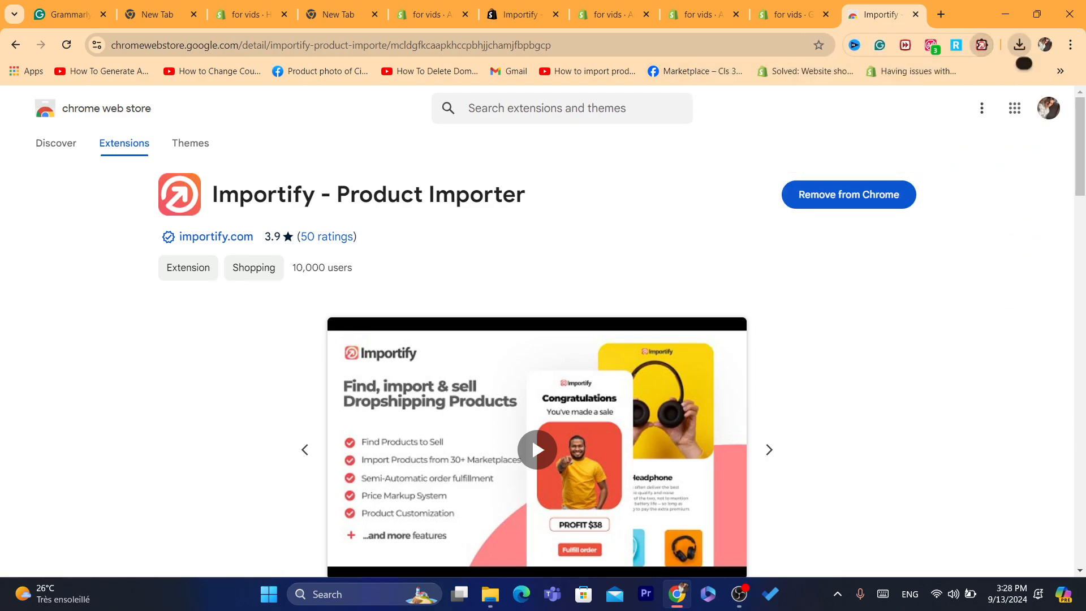
# Pin the Importify - Product Importer extension so that it stays visible in the browser
pyautogui.click(982, 44)
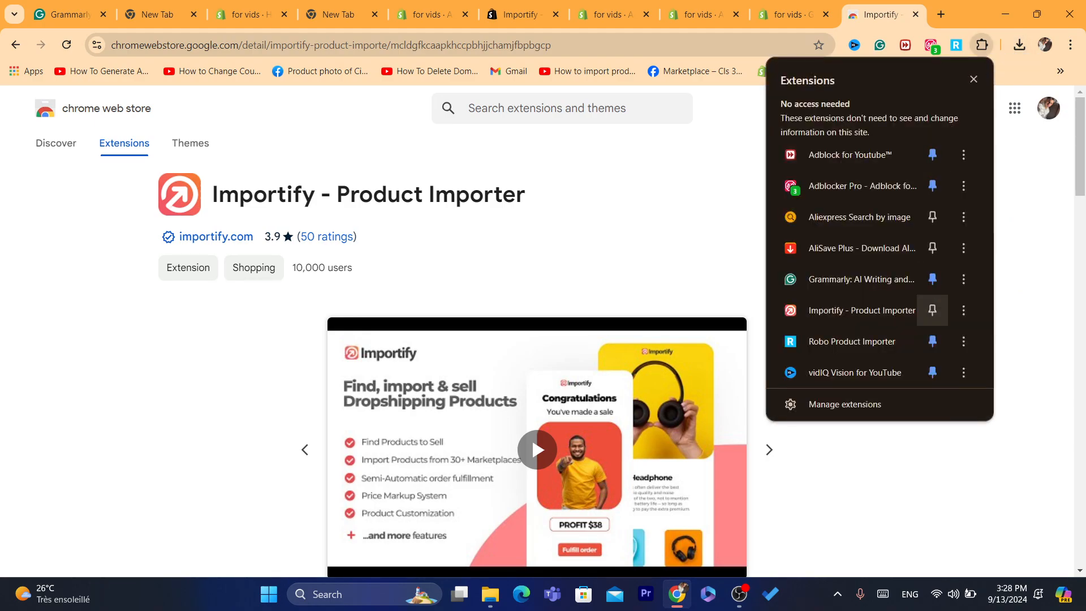
pyautogui.click(932, 310)
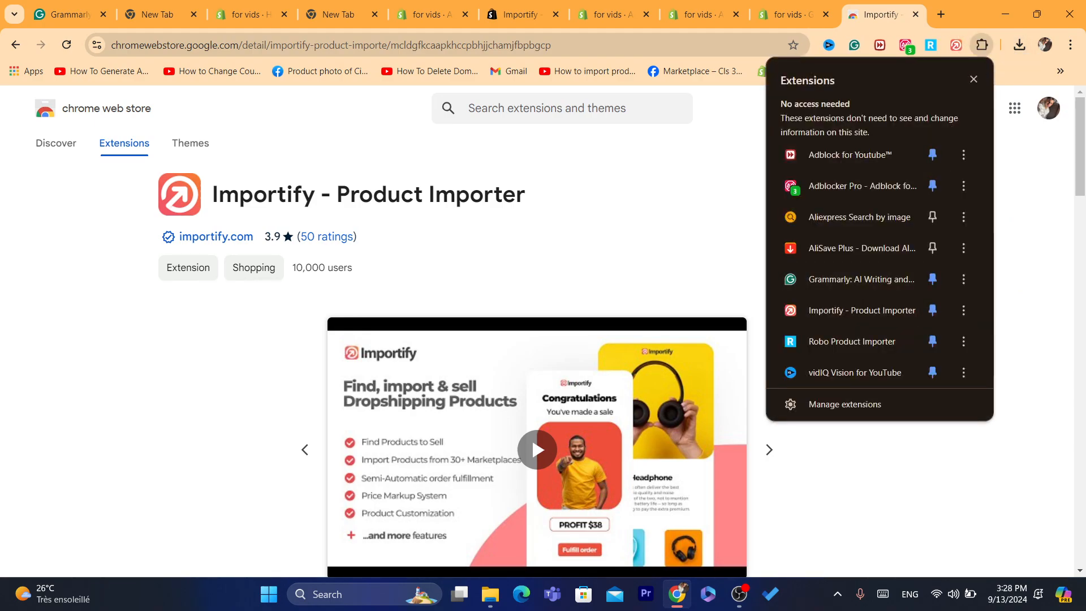
pyautogui.press('Escape')
# Search the web for dhgate to reach the DHgate website
pyautogui.hotkey('ctrl', 'l')
pyautogui.write('d')
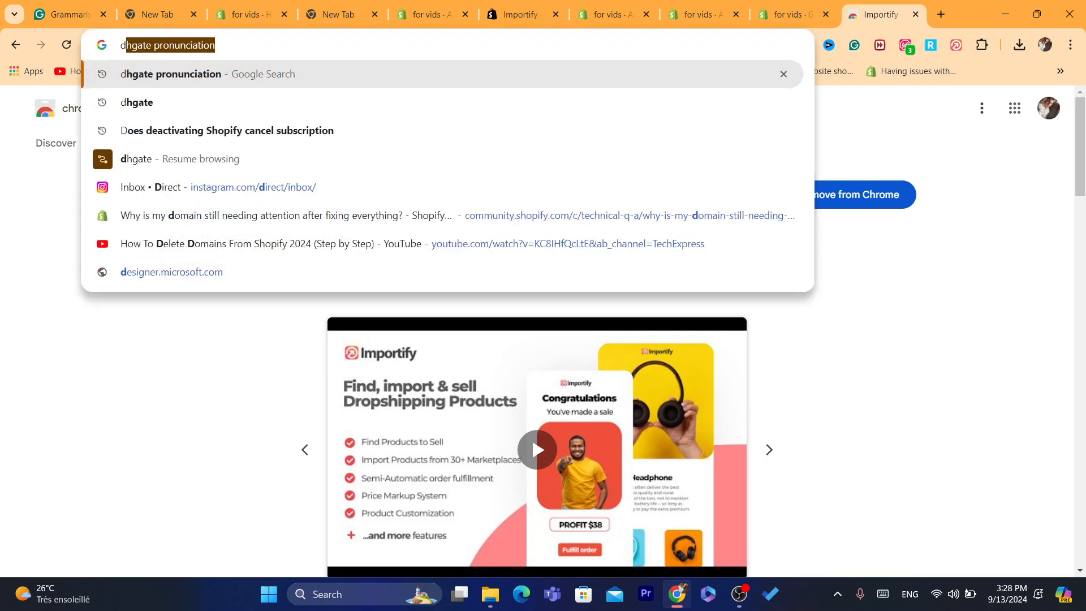
pyautogui.press('BackSpace')
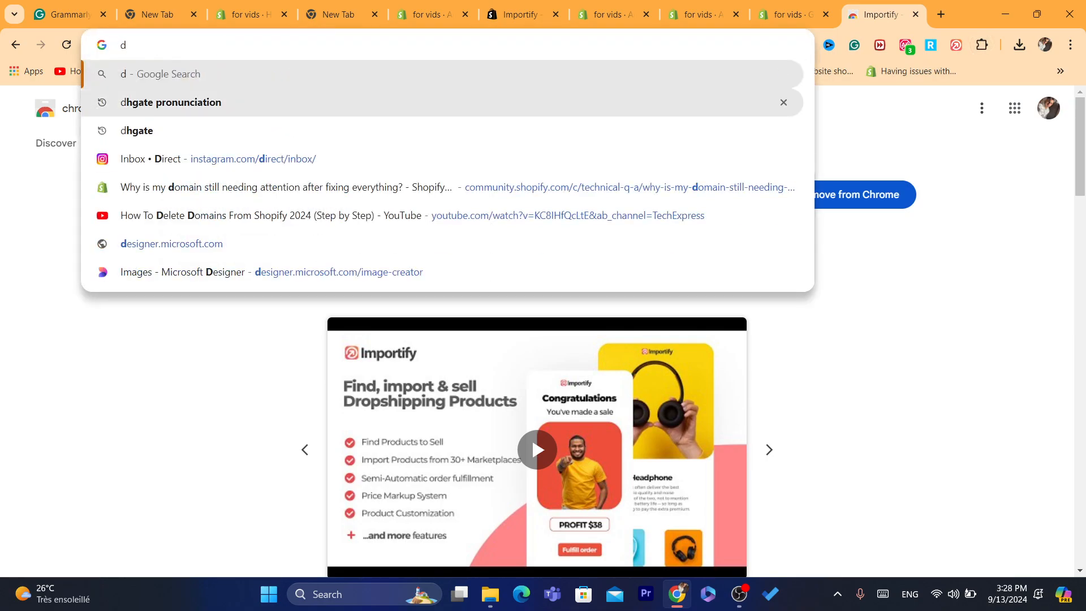
pyautogui.write('hgate')
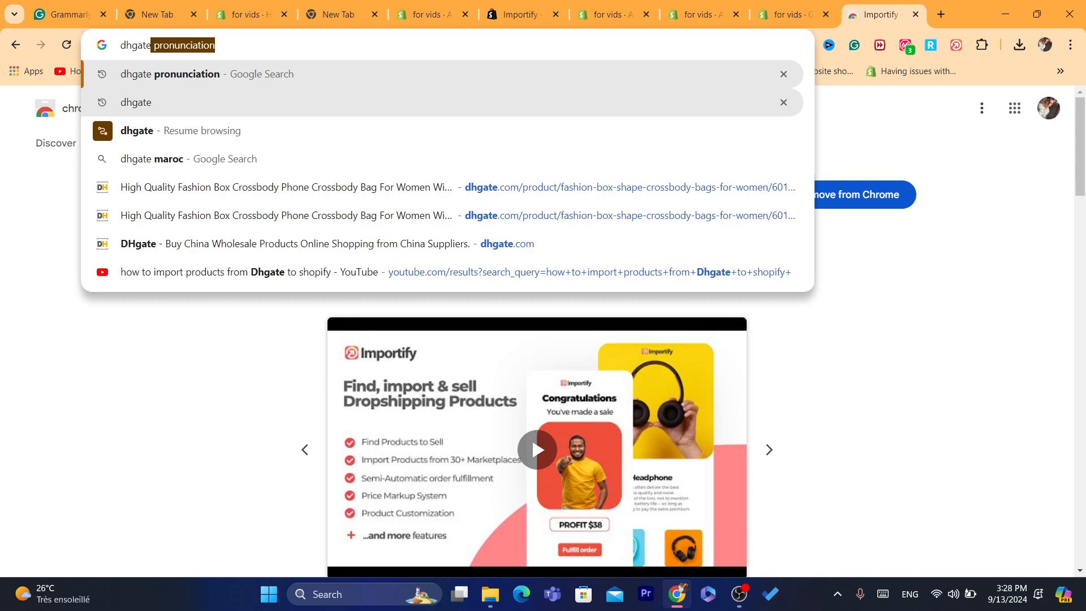
pyautogui.press('BackSpace')
pyautogui.press('Return')
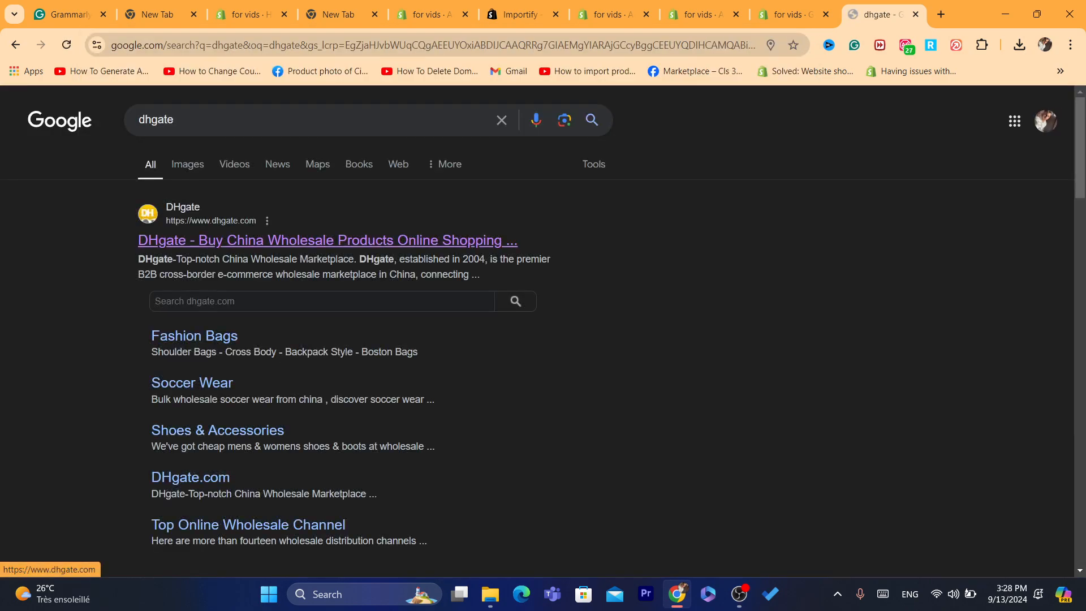
# Browse DHgate's recommended products and open the Korean small dog cotton coat priced at US $1,105.53
pyautogui.scroll(-10, 543, 330)
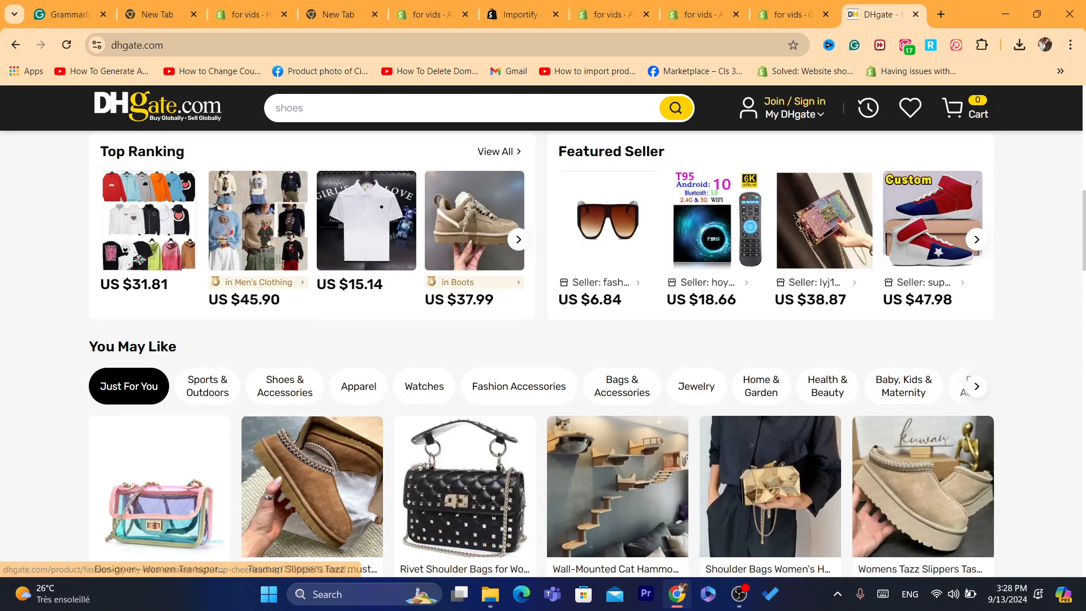
pyautogui.scroll(-3, 543, 339)
pyautogui.scroll(-5, 210, 371)
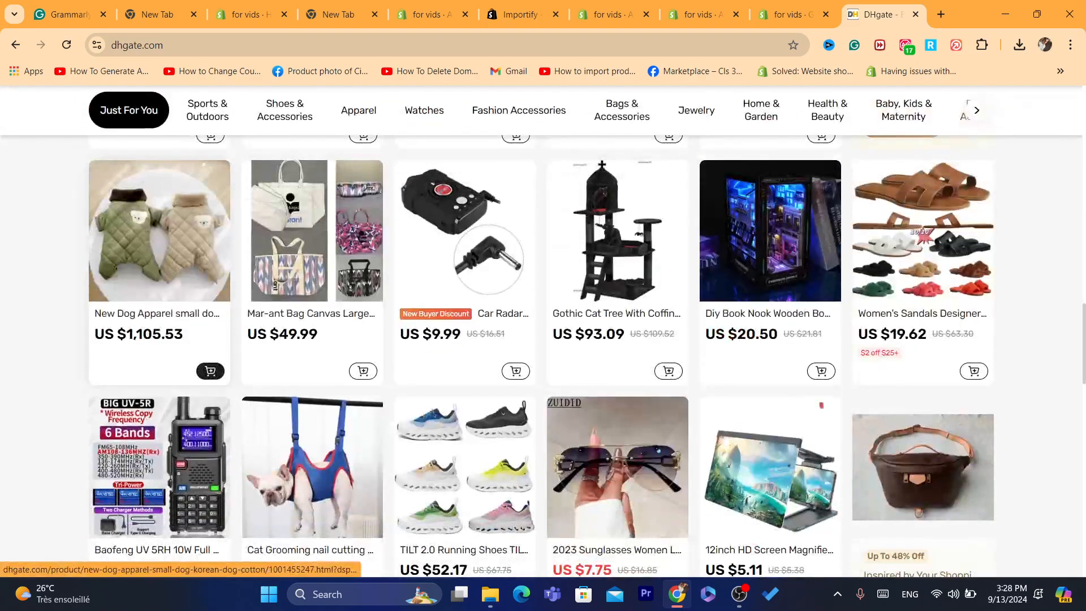
pyautogui.click(211, 371)
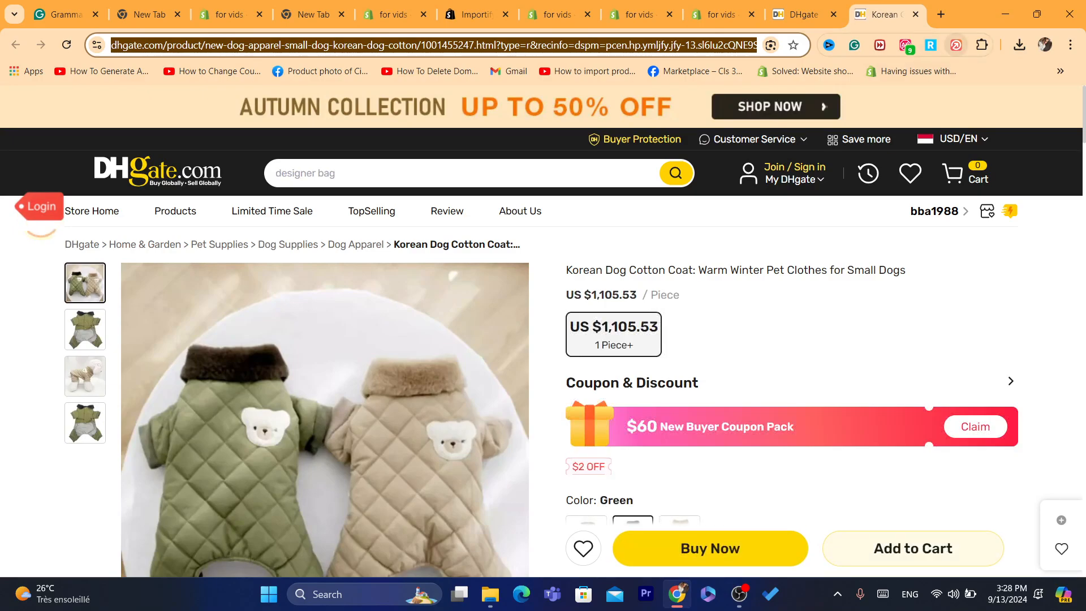
# Display Importify's import panel on the Korean Dog Cotton Coat page and dismiss it
pyautogui.click(956, 45)
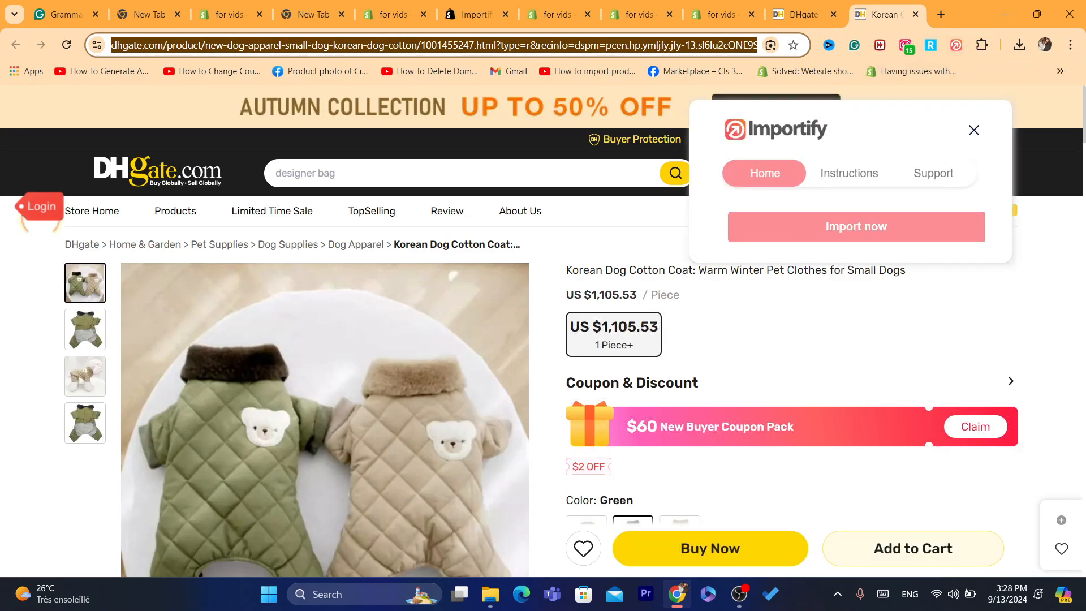
pyautogui.press('Escape')
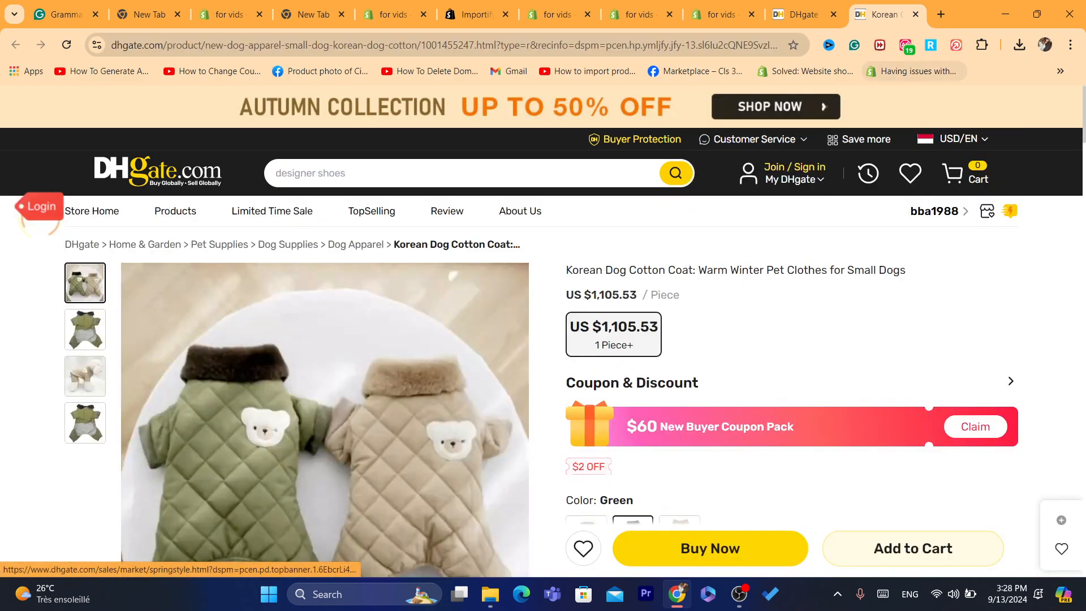
pyautogui.click(956, 45)
pyautogui.press('Escape')
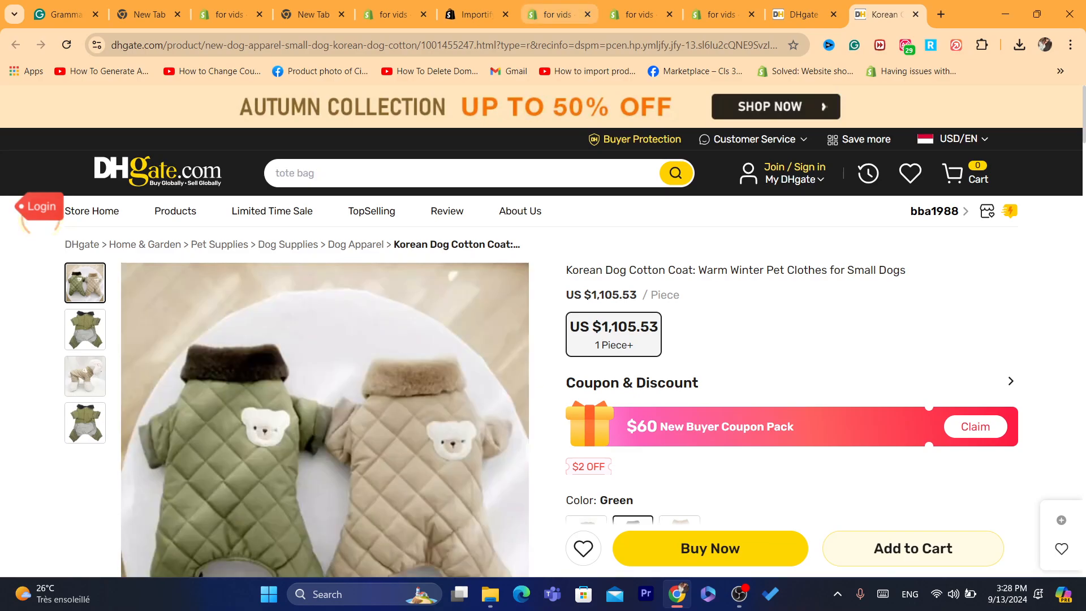
# Open the Shopify store's product list and preview the Chic Boxy Crossbody Bags product in the online store
pyautogui.hotkey('ctrl', '7')
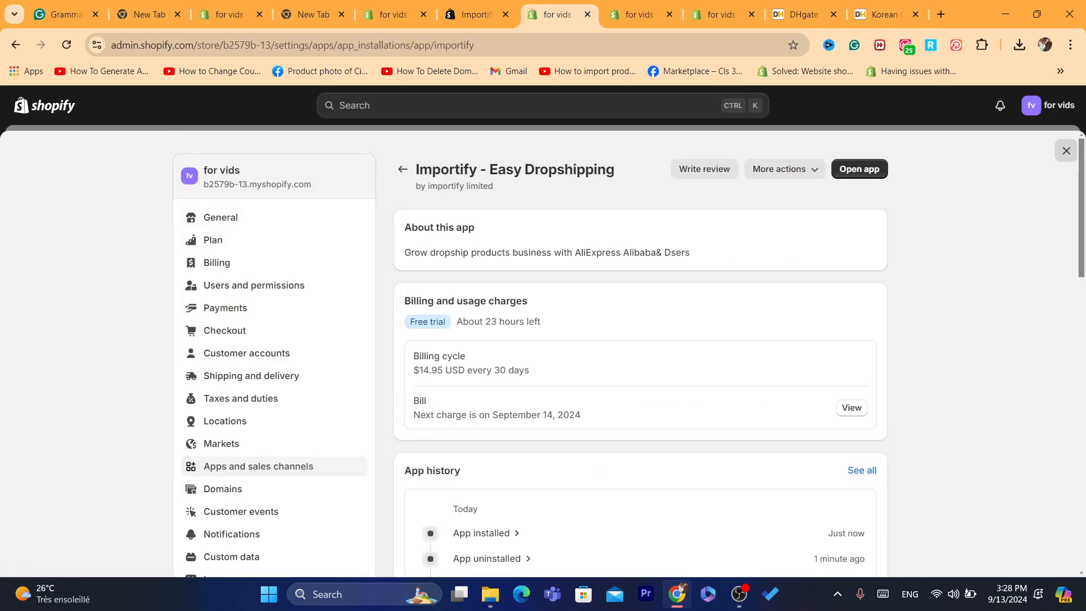
pyautogui.click(1067, 151)
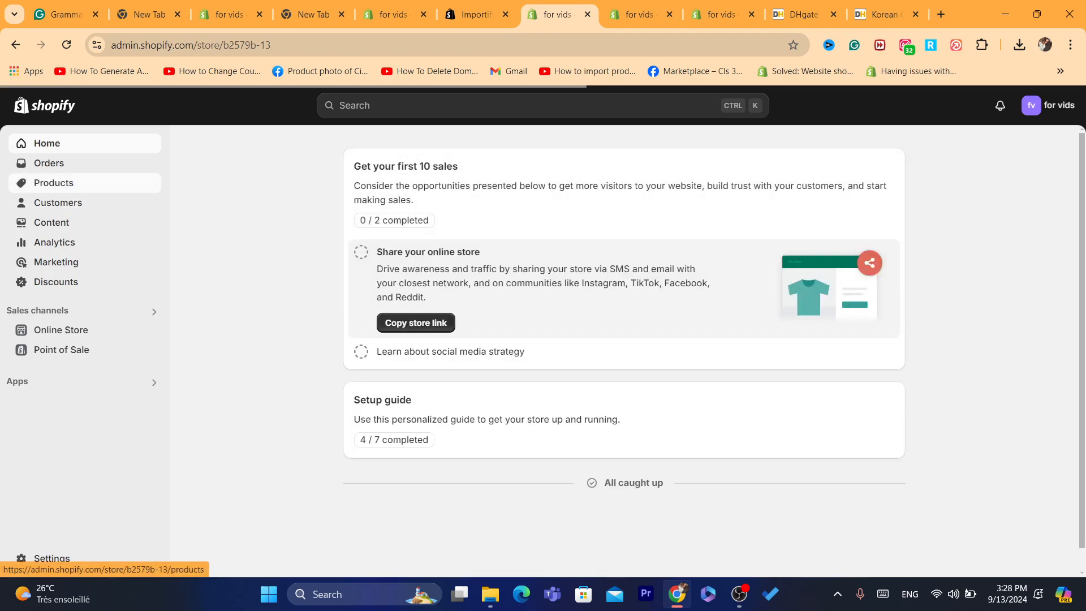
pyautogui.click(54, 182)
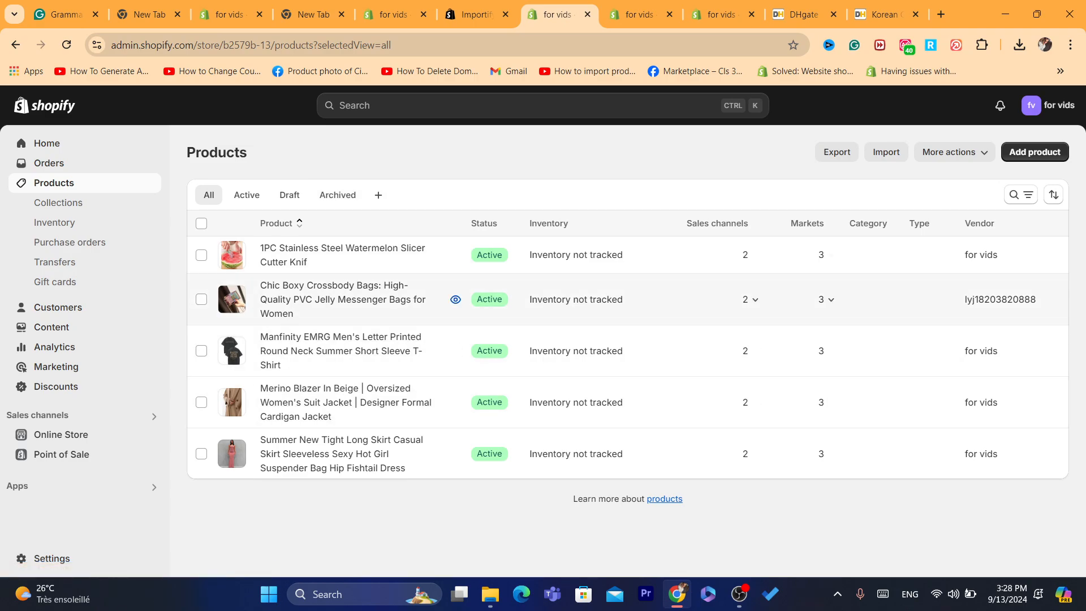
pyautogui.click(455, 299)
pyautogui.click(580, 45)
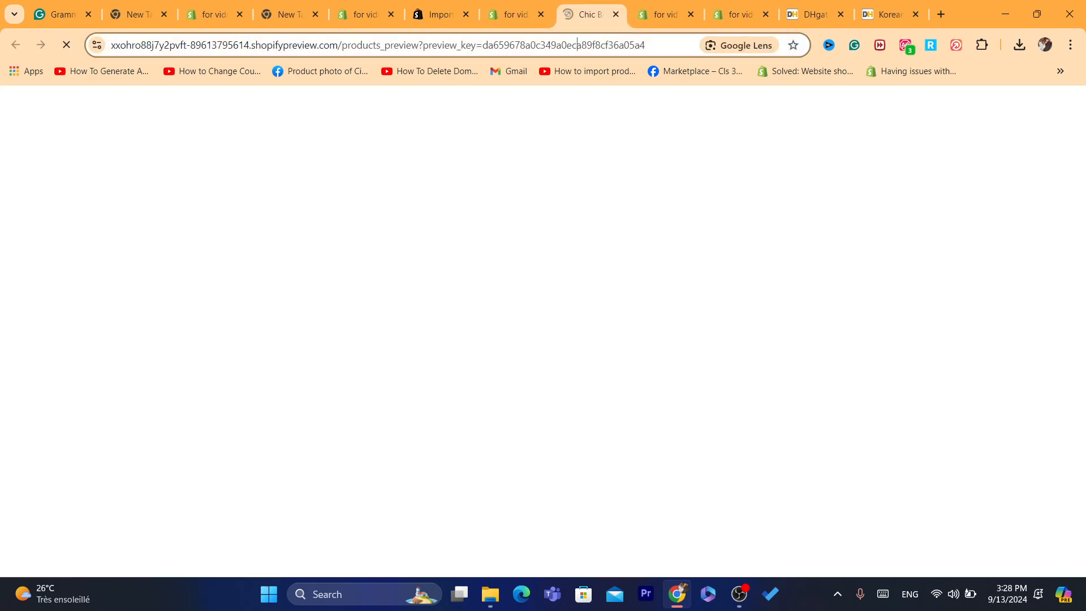
# Return to the Korean Dog Cotton Coat page on DHgate and try to import the product with Importify
pyautogui.click(814, 15)
pyautogui.click(889, 15)
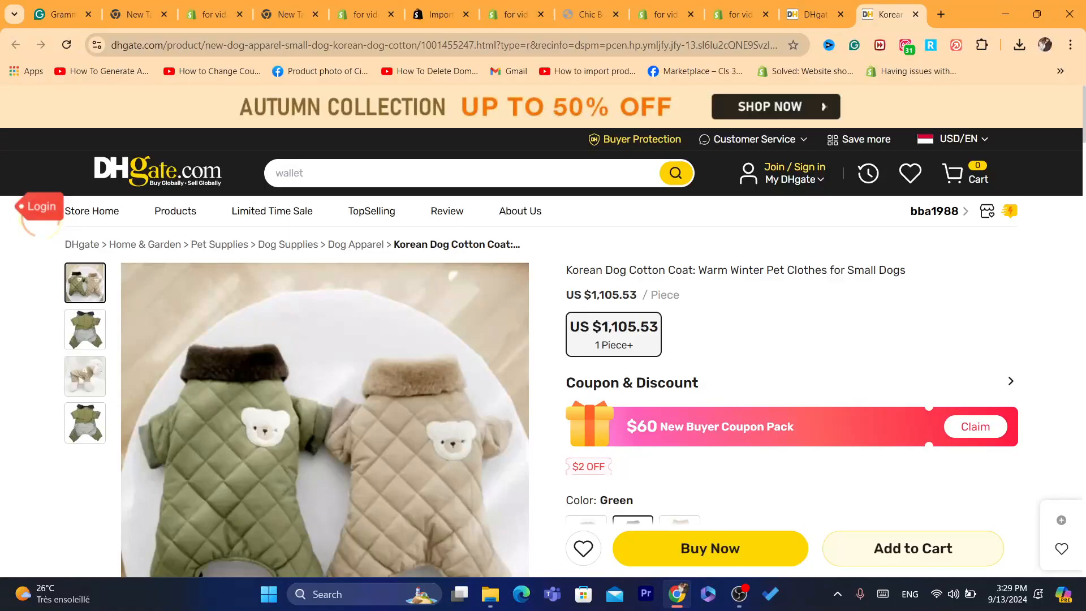
pyautogui.click(956, 46)
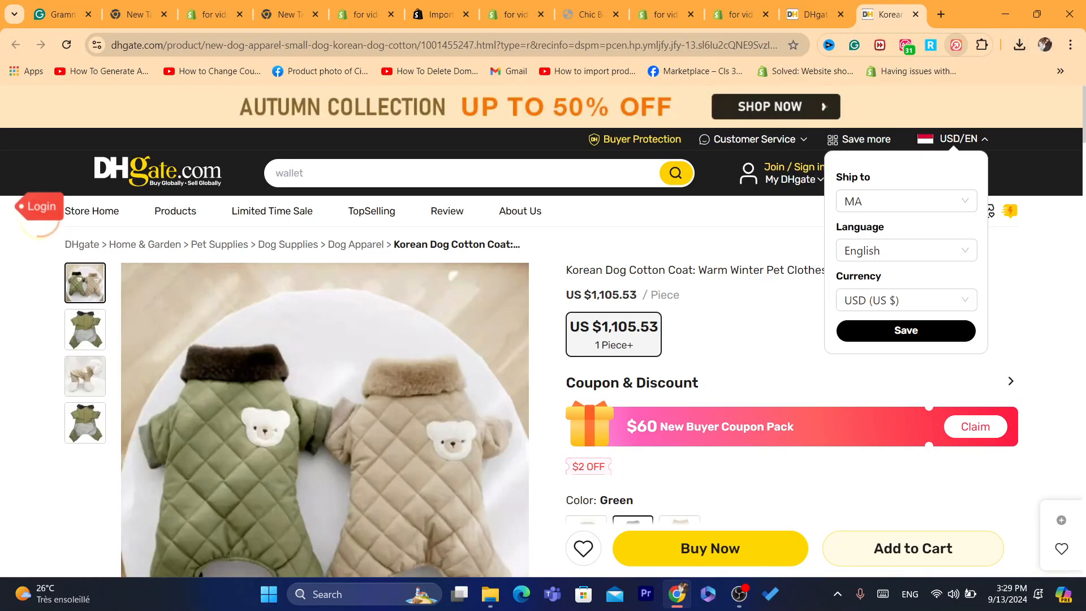
pyautogui.click(848, 226)
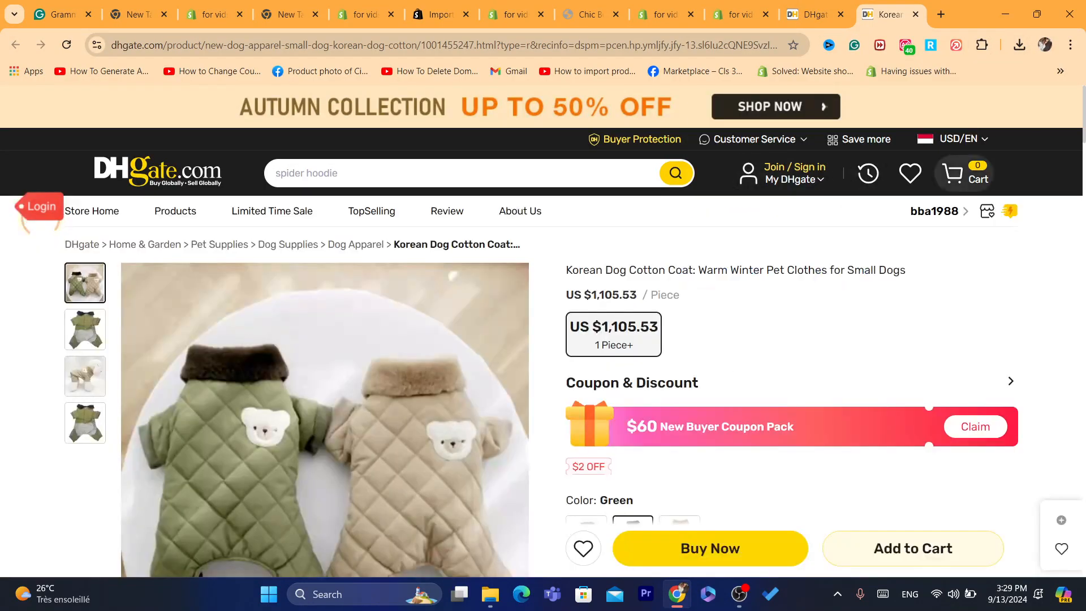
# Browse the dog coat page down to the seller's other items and the sponsored dog clothing products
pyautogui.scroll(-20, 543, 330)
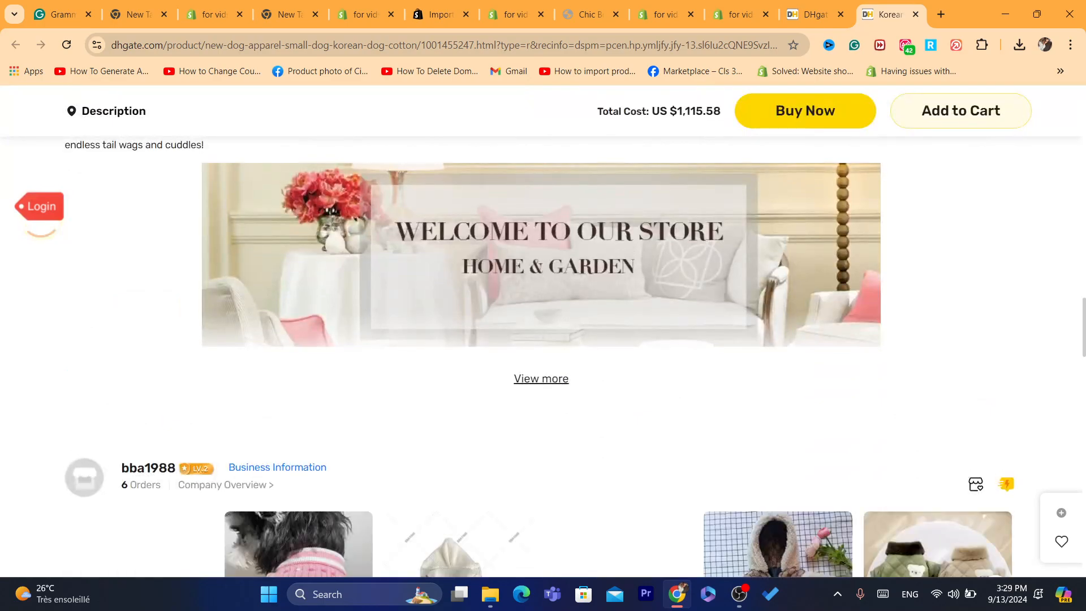
pyautogui.scroll(-9, 543, 331)
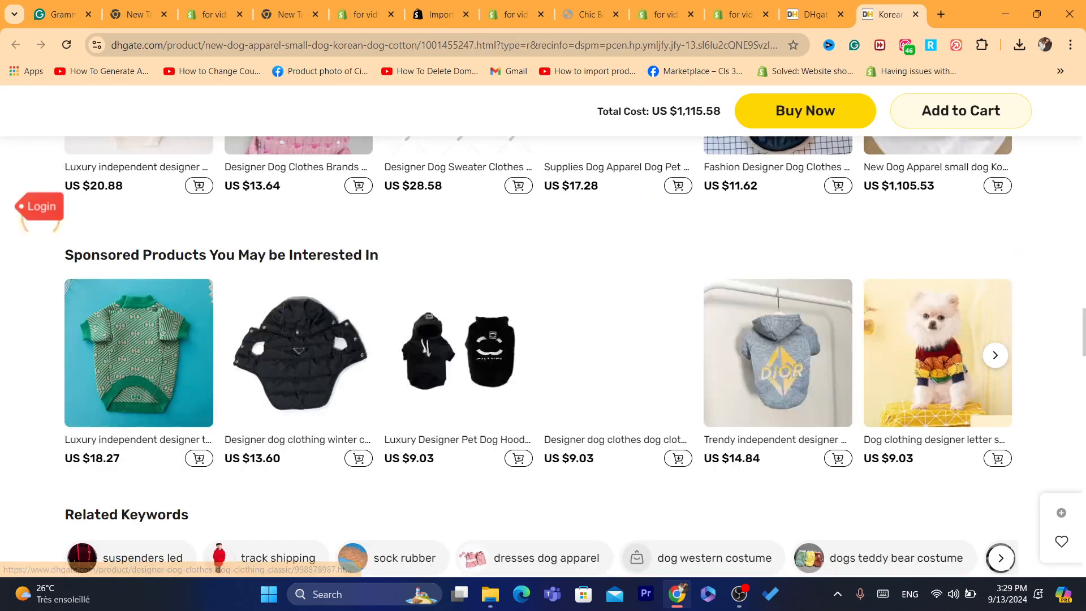